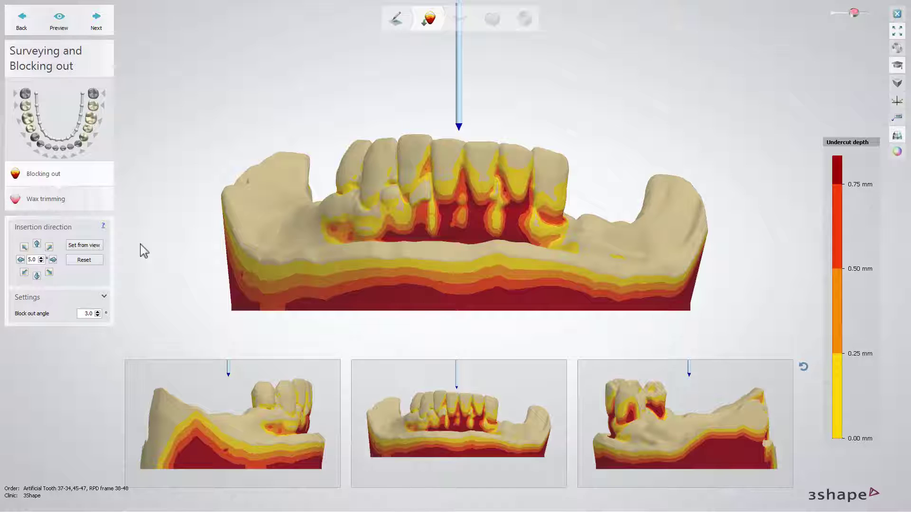
- Try a 5-degree insertion tilt and a view-based insertion direction, then restore the default vertical direction
left_click(53, 260)
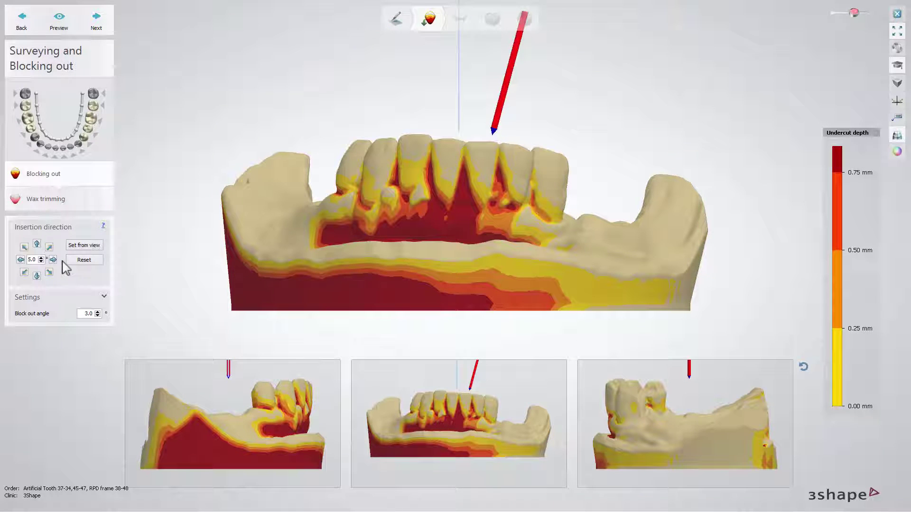
left_click(84, 260)
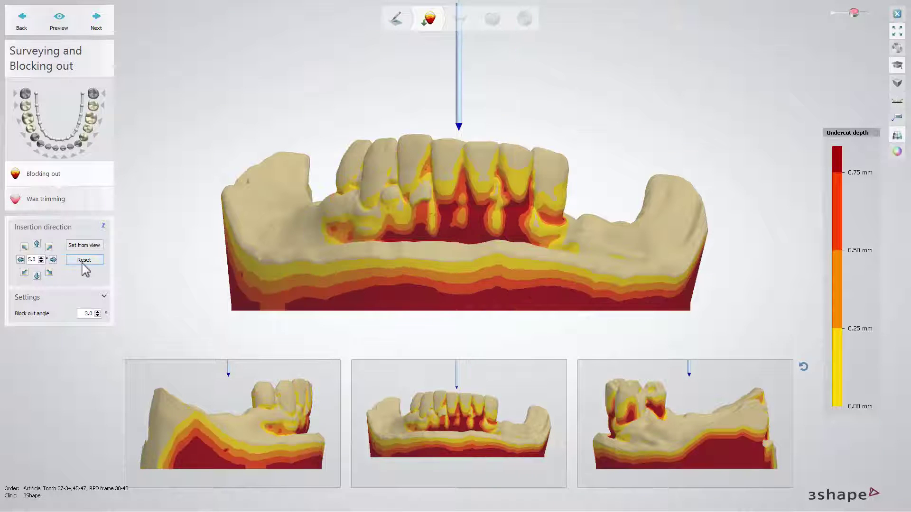
right_click_drag(434, 194, 391, 229)
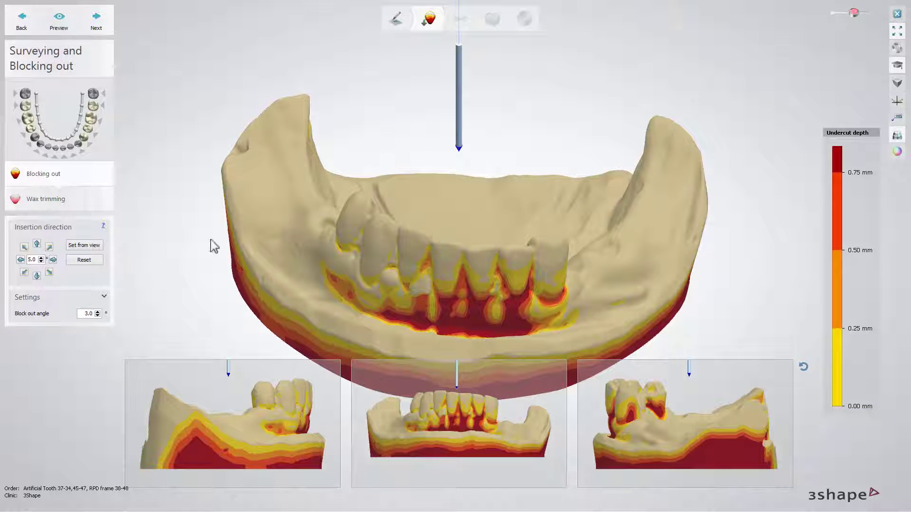
left_click(98, 246)
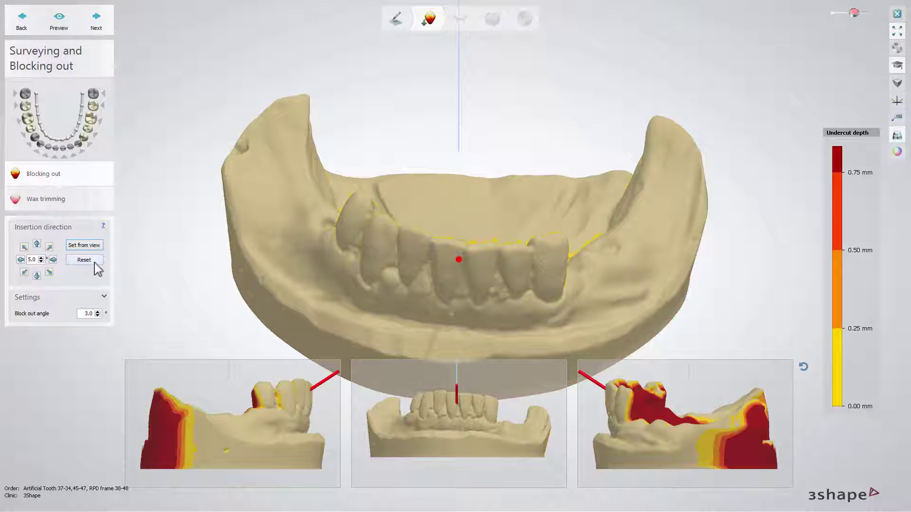
left_click(95, 263)
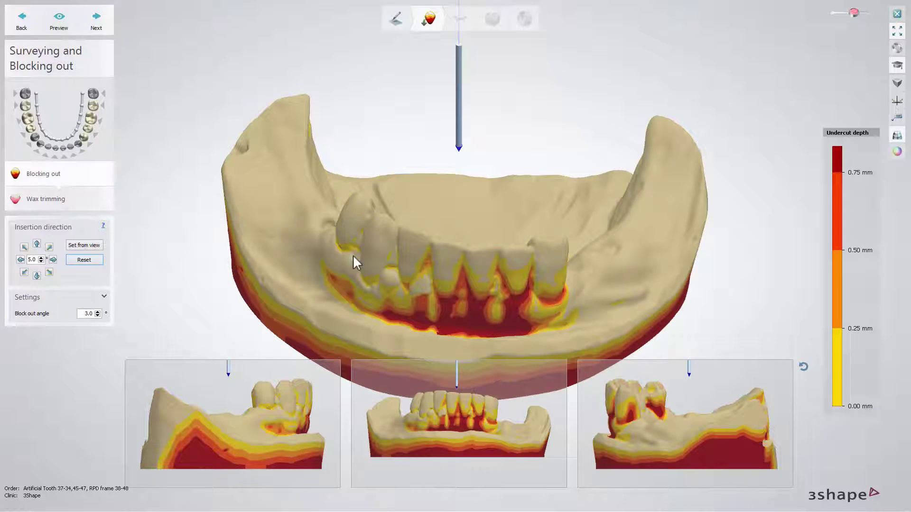
right_click_drag(420, 255, 420, 229)
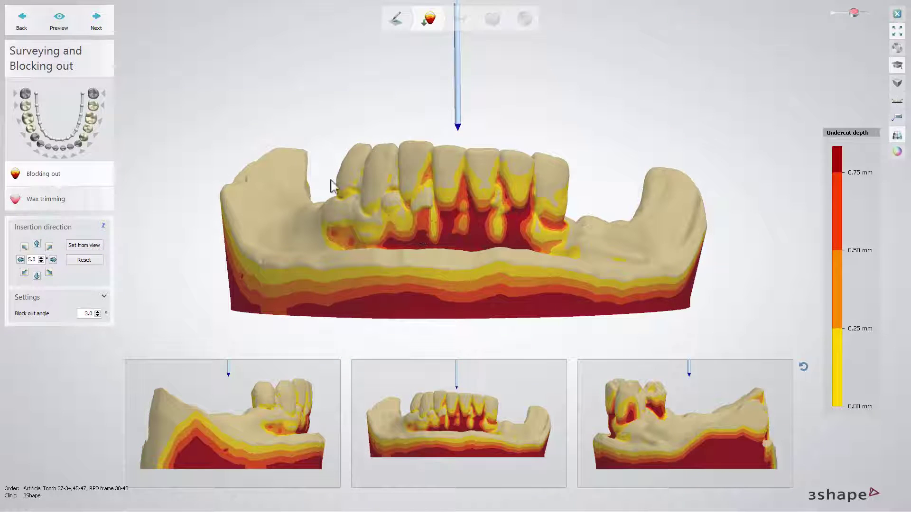
- Preview the blocked-out wax and move to Wax trimming, viewing the back tooth side-on
left_click(62, 28)
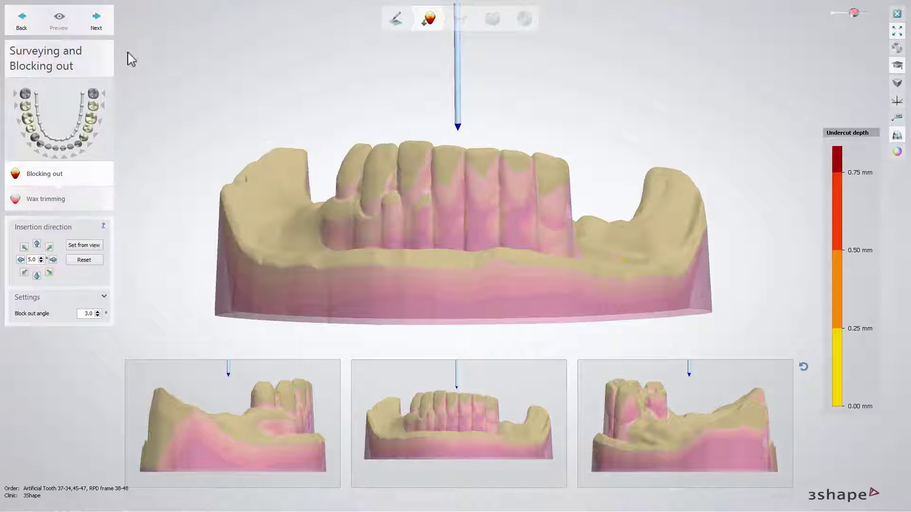
left_click(106, 27)
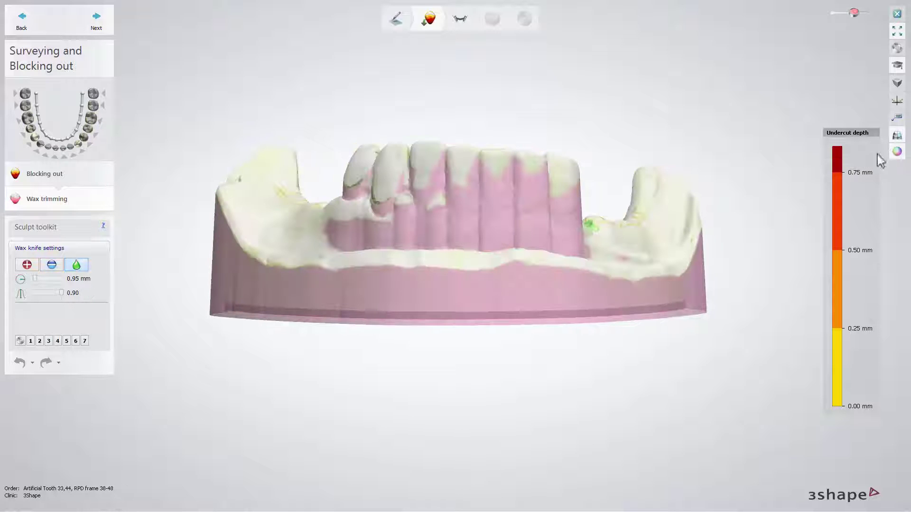
right_click_drag(486, 220, 464, 217)
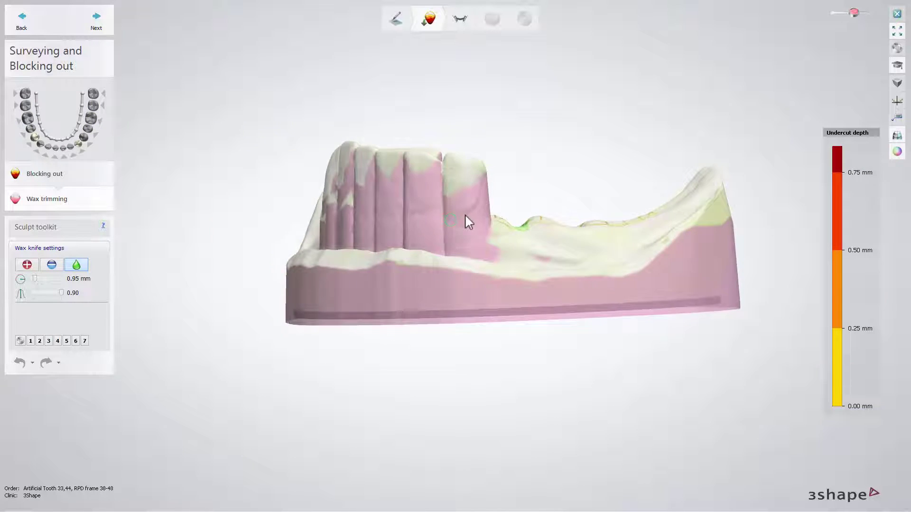
scroll(464, 216, "up", 5)
scroll(465, 213, "up", 3)
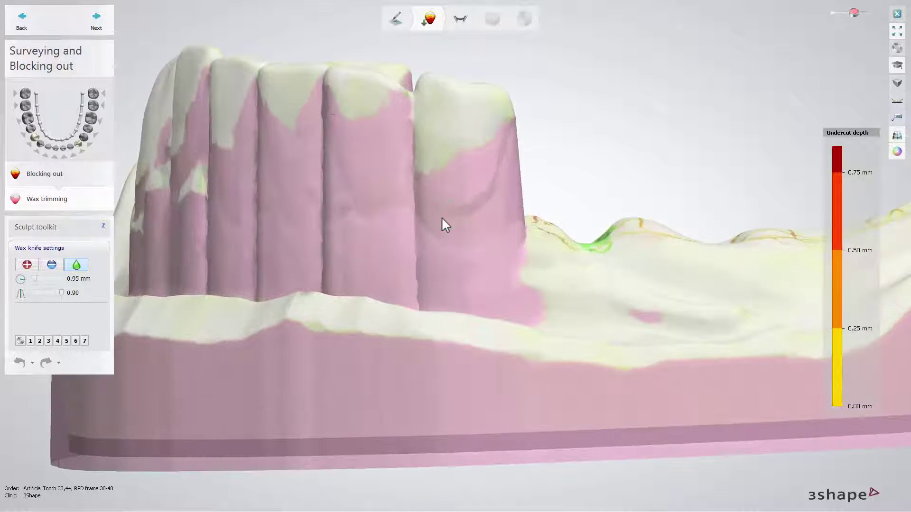
- Trim excess wax from the molar's side with the wax knife, then try its add and smooth modes
left_click(51, 264)
mouse_move(499, 121)
left_mouse_down()
mouse_move(477, 185)
mouse_move(462, 197)
mouse_move(428, 193)
mouse_move(435, 167)
mouse_move(469, 169)
mouse_move(429, 186)
left_mouse_up()
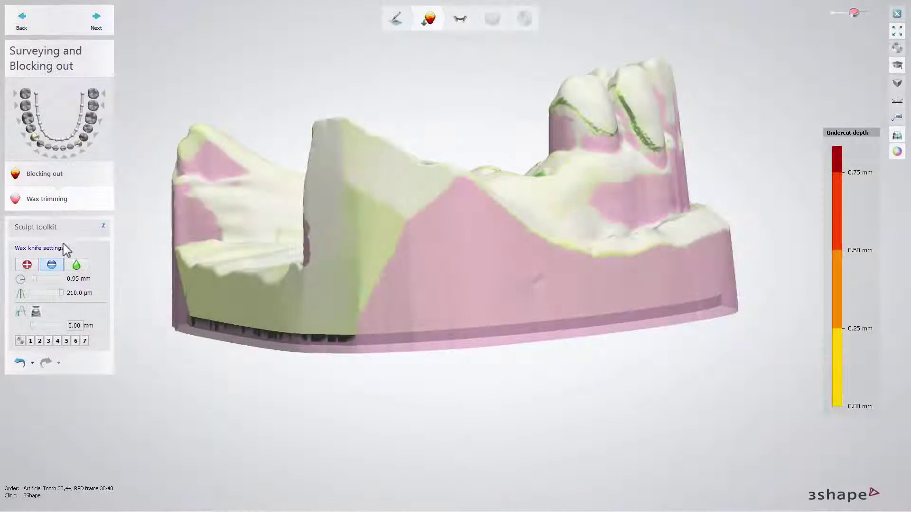
left_click(27, 264)
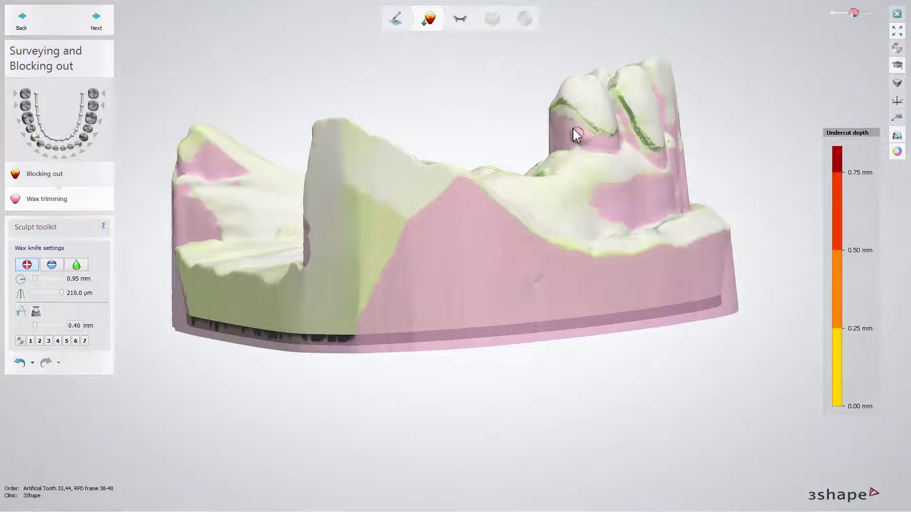
left_click(76, 264)
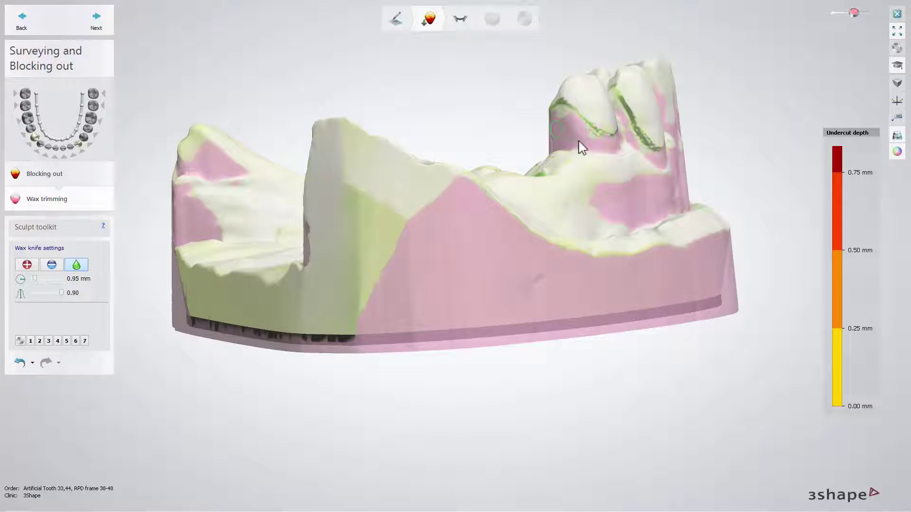
right_click_drag(576, 157, 163, 71)
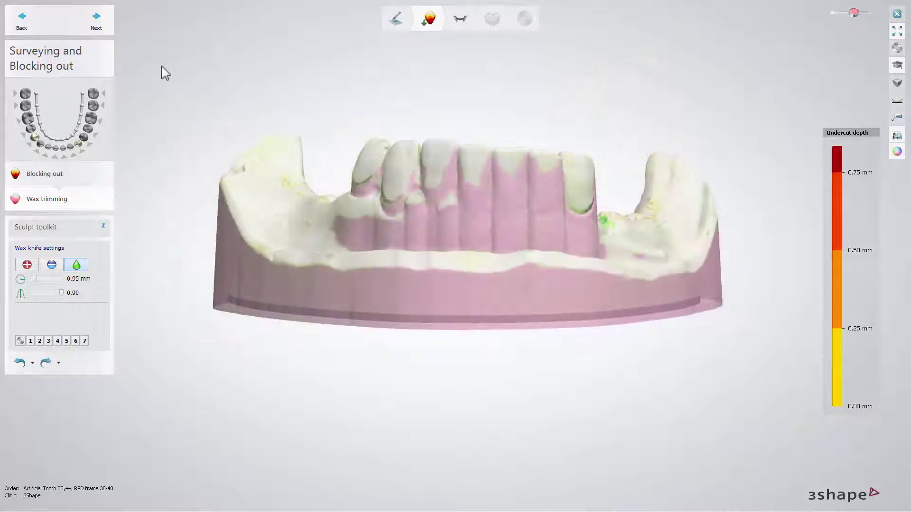
- In RPD design, choose Torus Ladder and start a retention outline along the left ridge
left_click(102, 23)
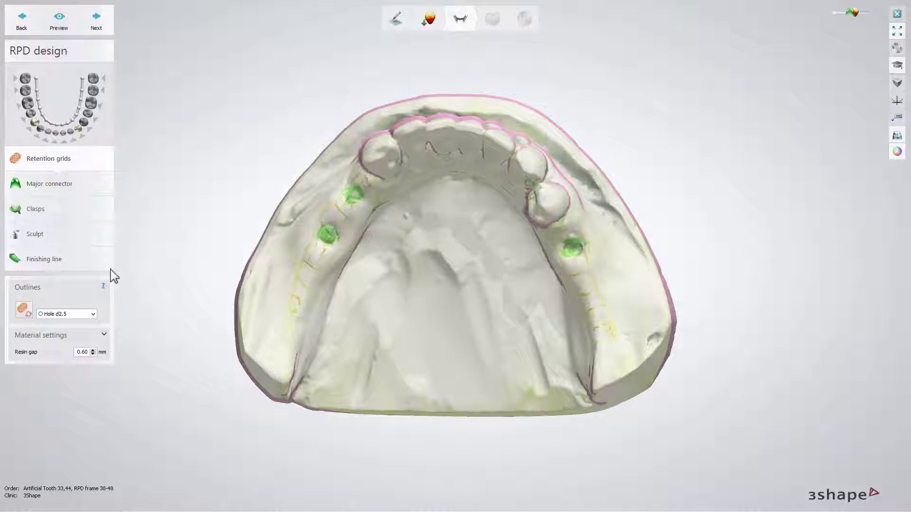
left_click(93, 314)
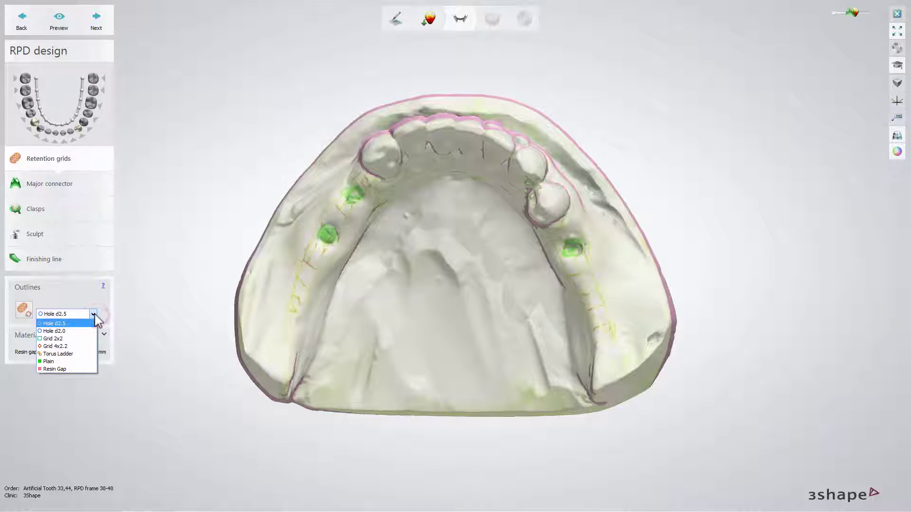
left_click(88, 354)
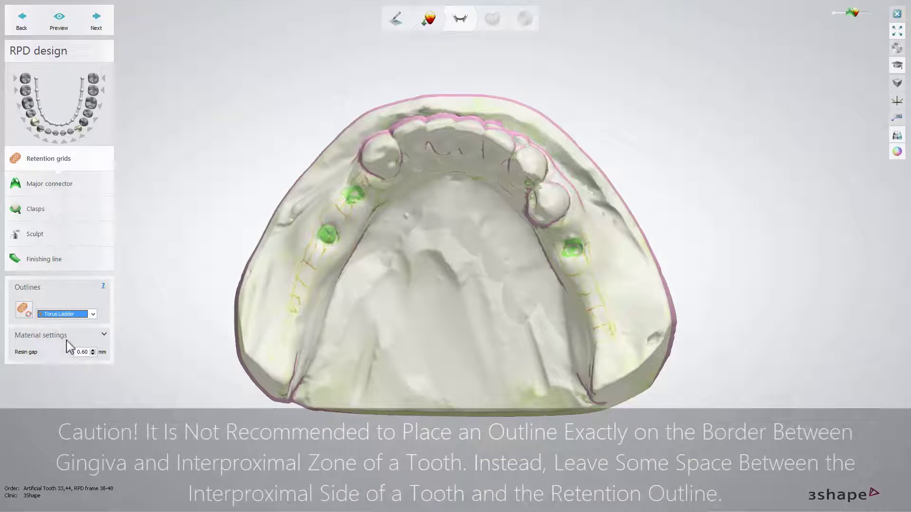
left_click(25, 312)
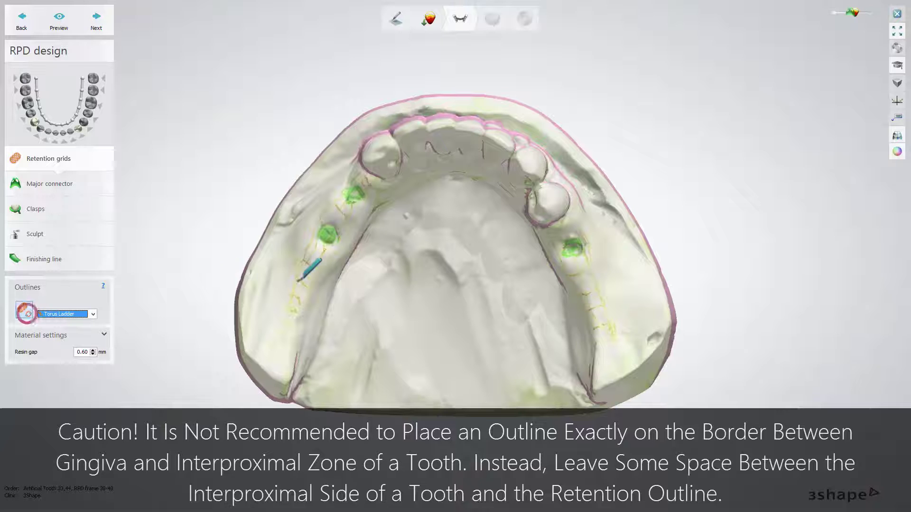
left_click(293, 310)
left_click(301, 287)
left_click(310, 259)
left_click(322, 242)
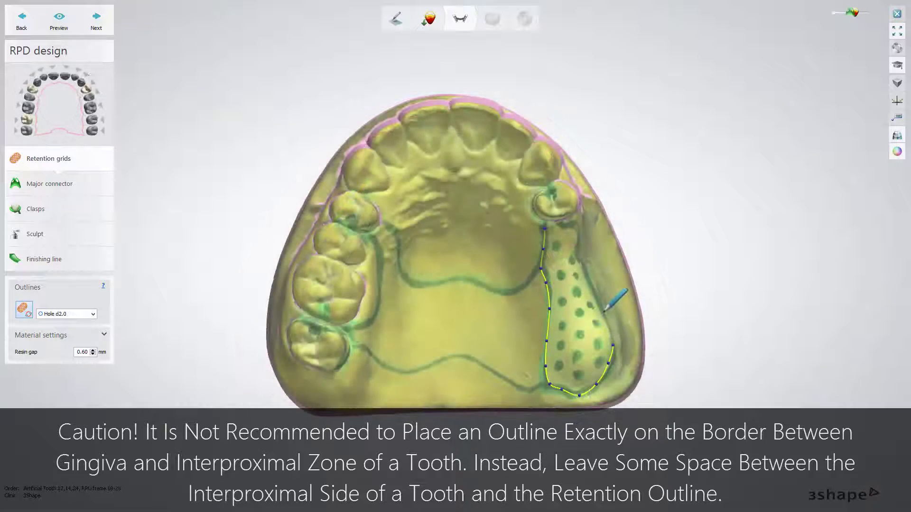
- Continue the Torus Ladder outline up the right ridge and close it
left_click(602, 312)
left_click(593, 291)
left_click(583, 269)
left_click(575, 251)
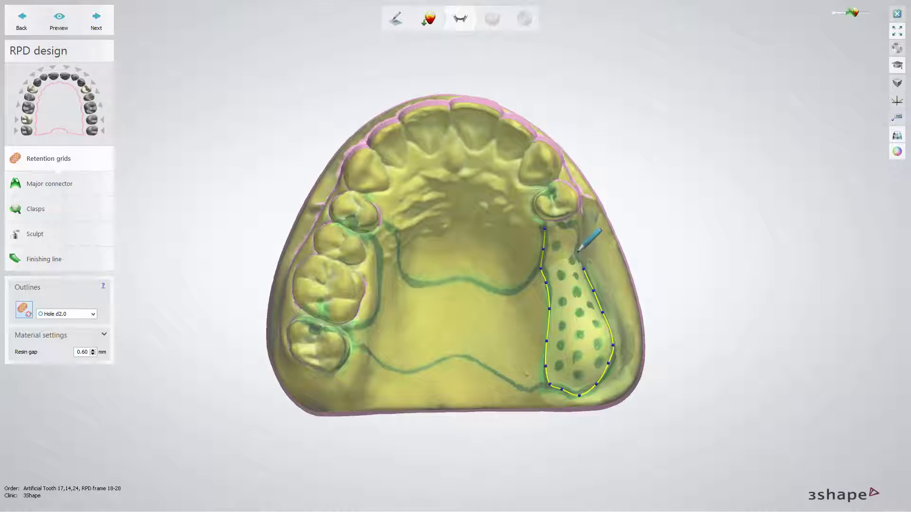
left_click(578, 235)
double_click(570, 227)
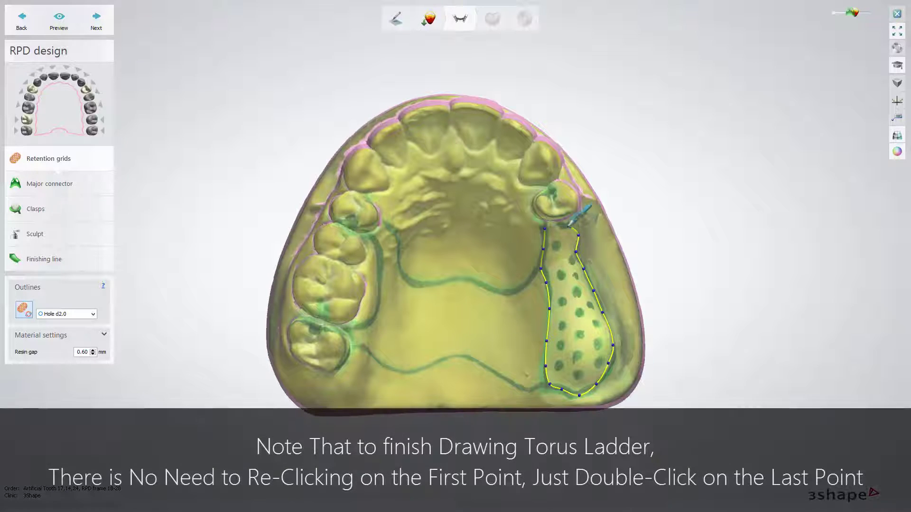
double_click(545, 228)
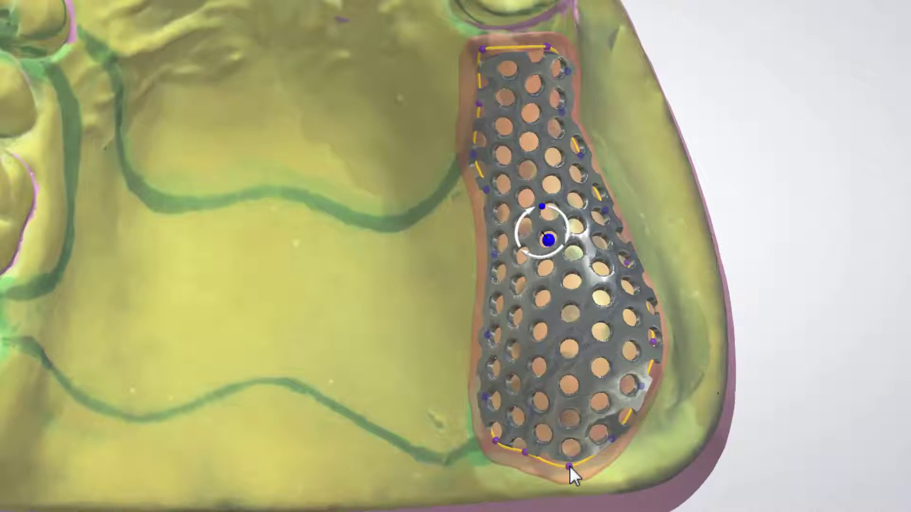
- Move, remove and add outline points, delete the outline, and rotate the grid's hole pattern
left_click_drag(570, 466, 571, 458)
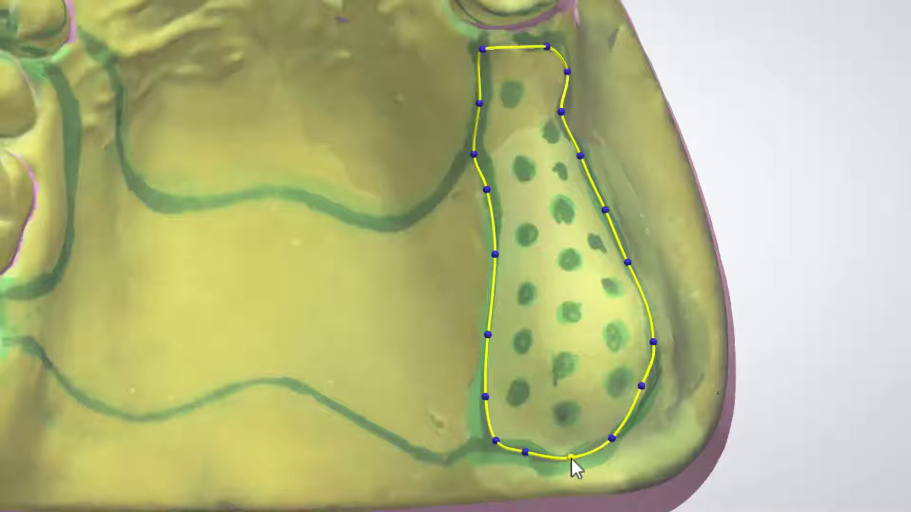
left_click_drag(641, 387, 646, 392)
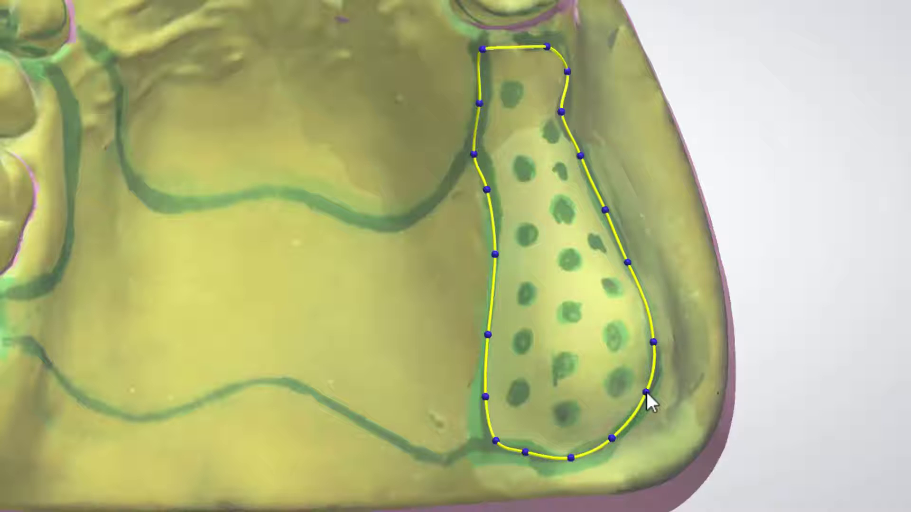
right_click(647, 391)
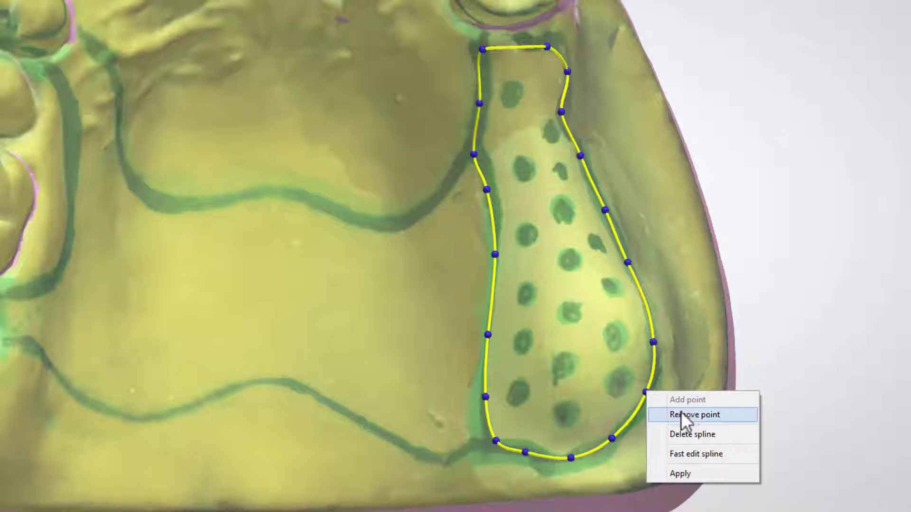
left_click(688, 416)
right_click(643, 395)
left_click(657, 402)
right_click(643, 395)
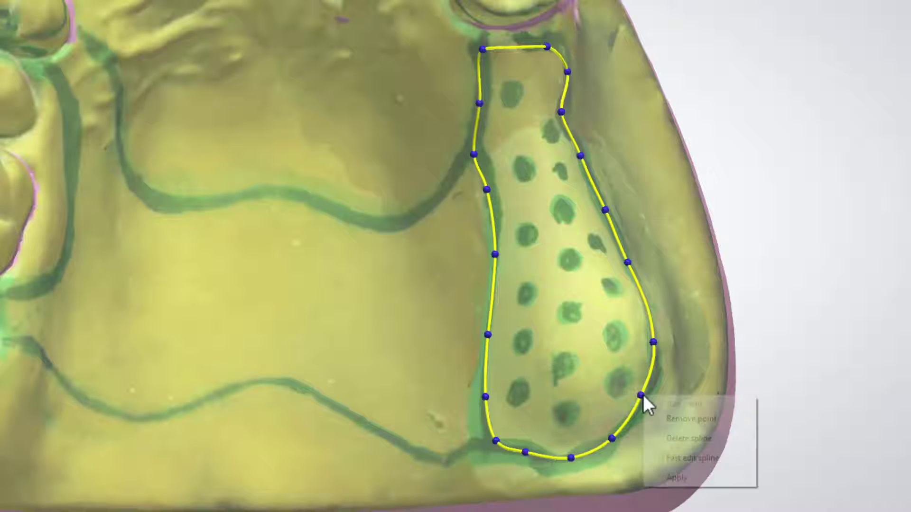
left_click(665, 436)
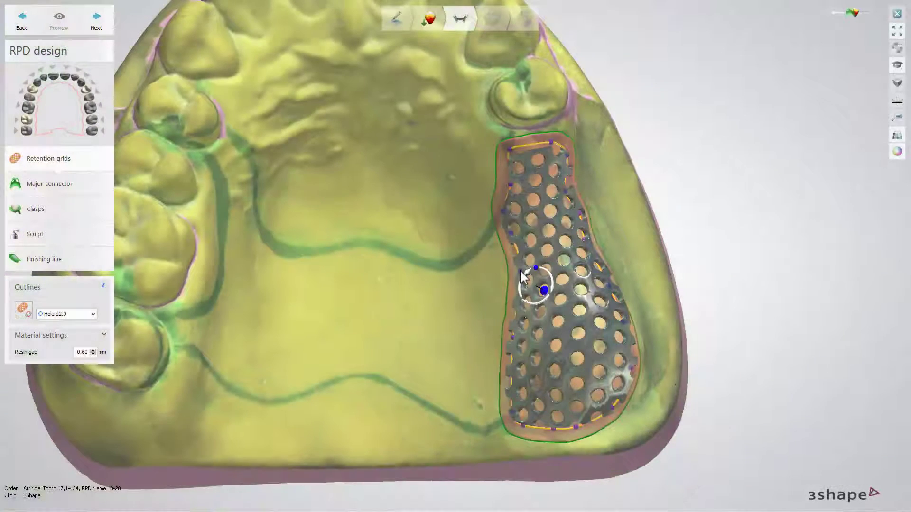
left_click_drag(531, 278, 554, 286)
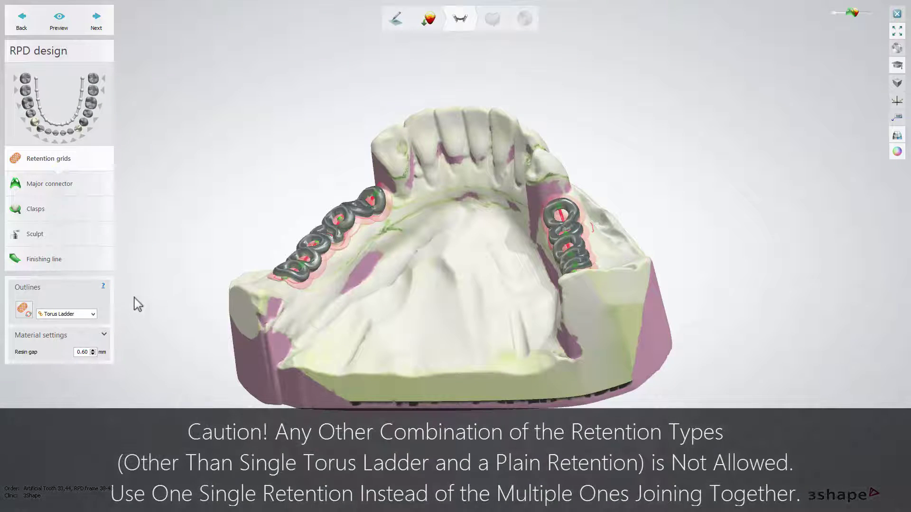
- Outline a four-point Plain retention area beside the left ladder and preview it in metal
left_click(93, 314)
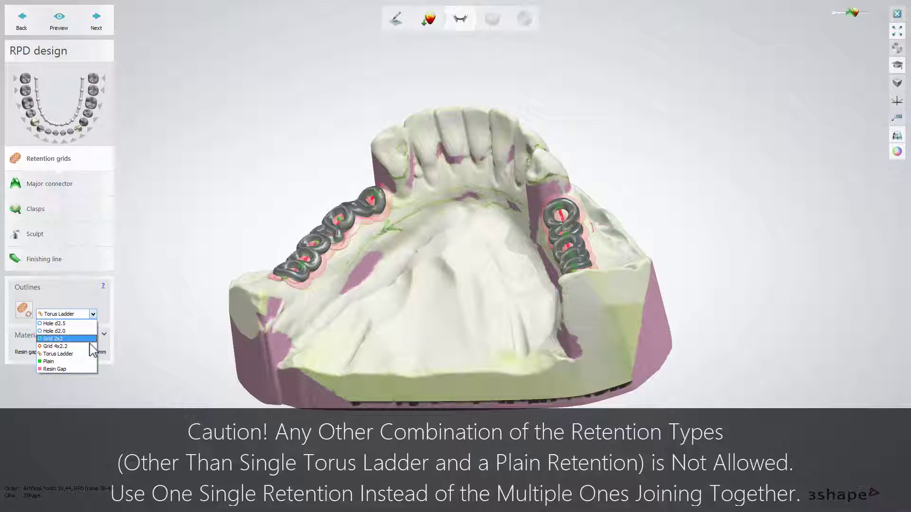
left_click(88, 361)
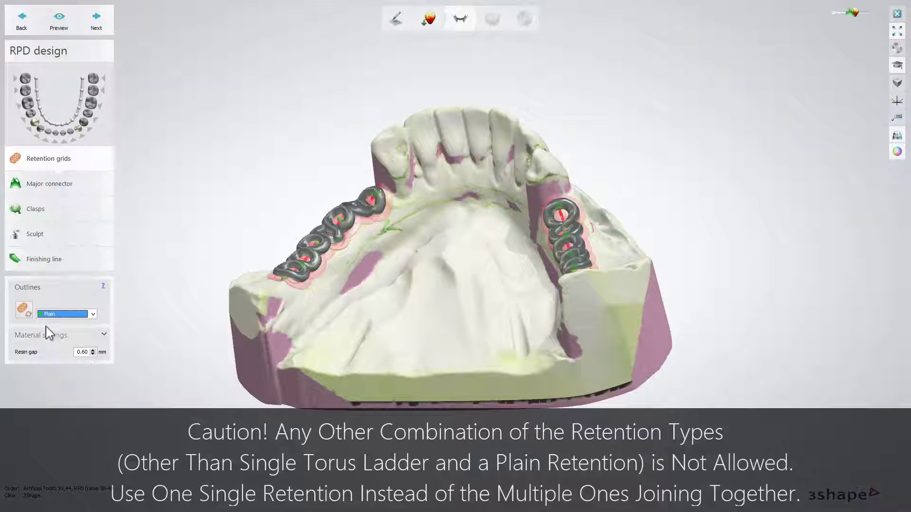
left_click(23, 310)
left_click(368, 242)
left_click(349, 262)
left_click(327, 279)
left_click(309, 289)
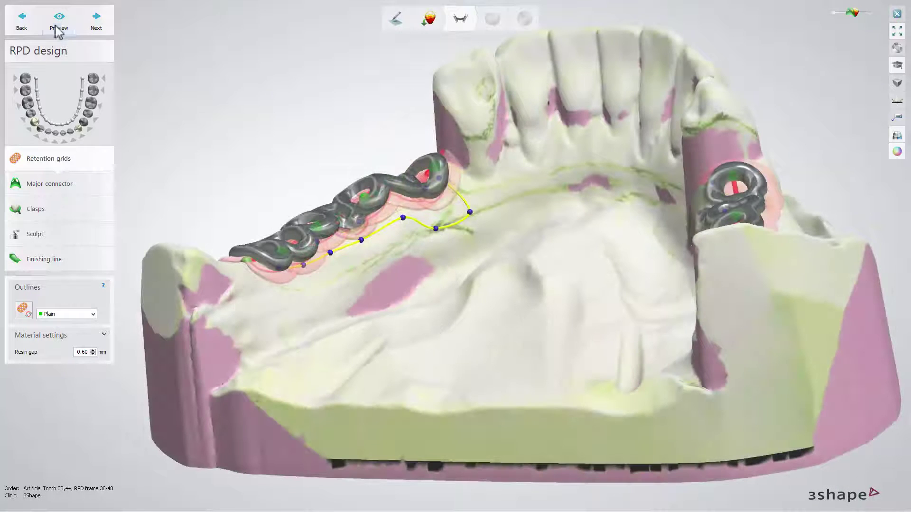
left_click(56, 28)
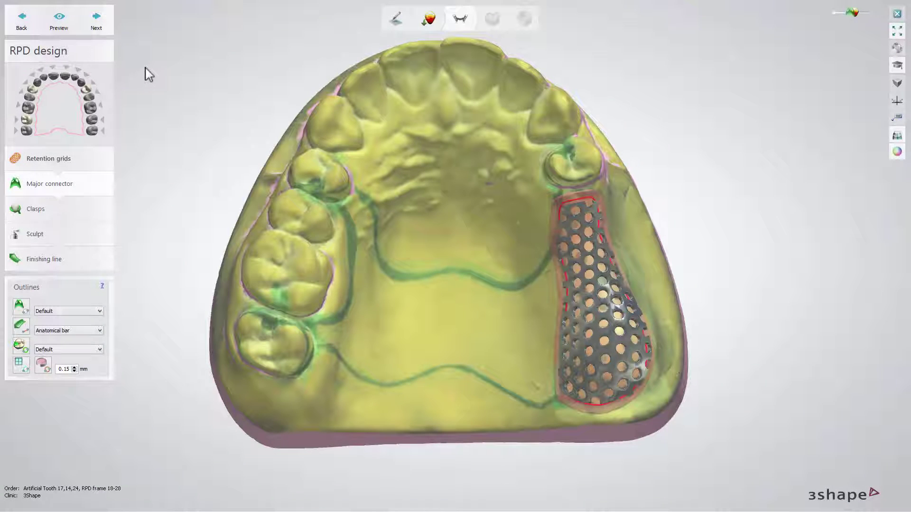
- Outline the palatal major connector plate along the suggested lines
left_click(21, 310)
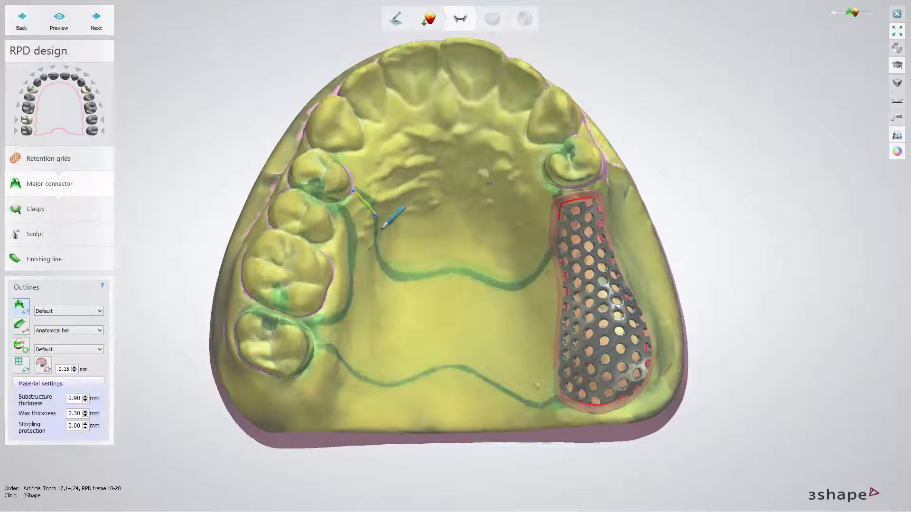
left_click(348, 207)
left_click(345, 209)
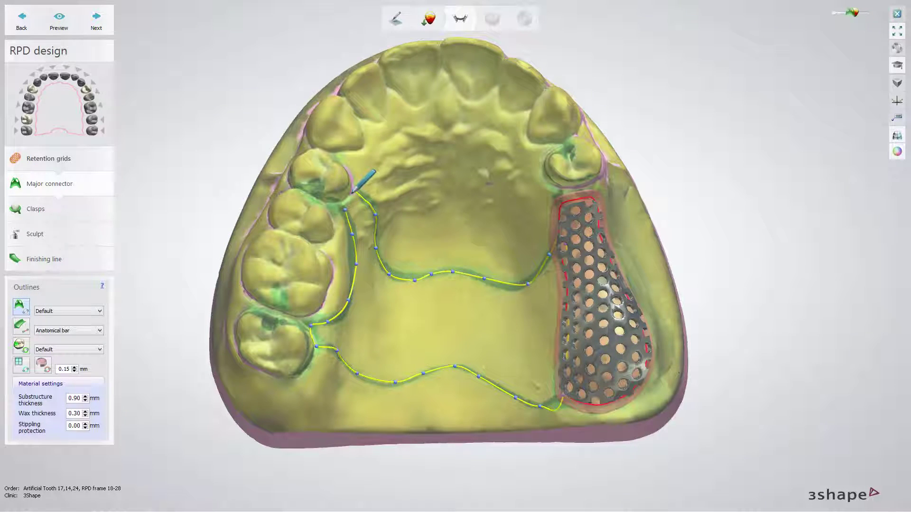
left_click(353, 191)
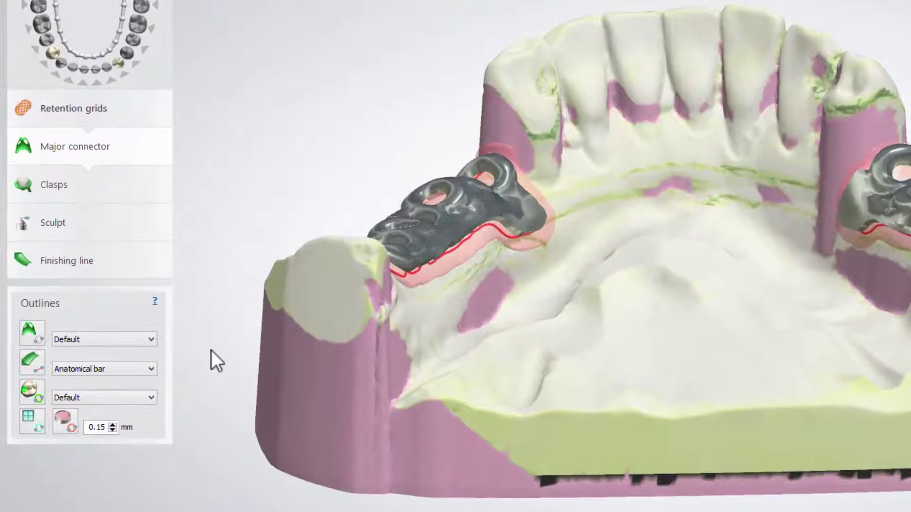
- Draw an Anatomical bar across the lower arch joining both retentions
left_click(152, 369)
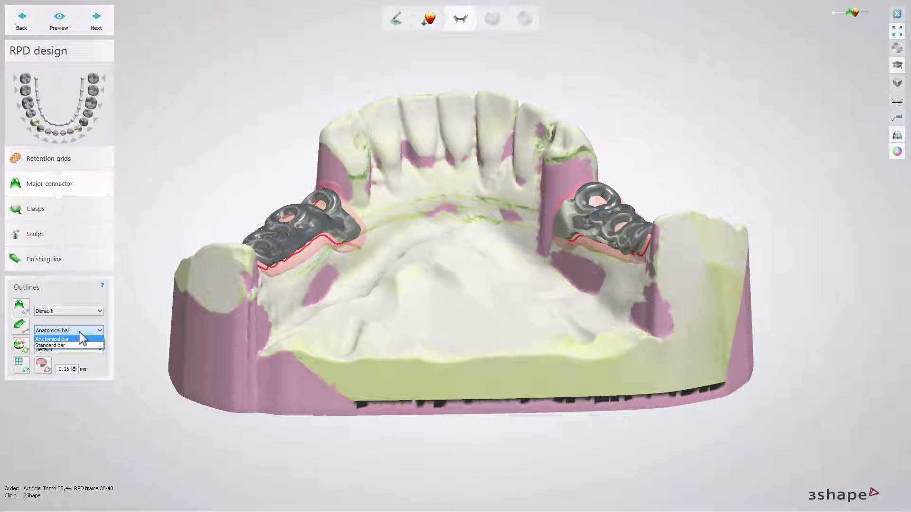
left_click(43, 339)
left_click(20, 327)
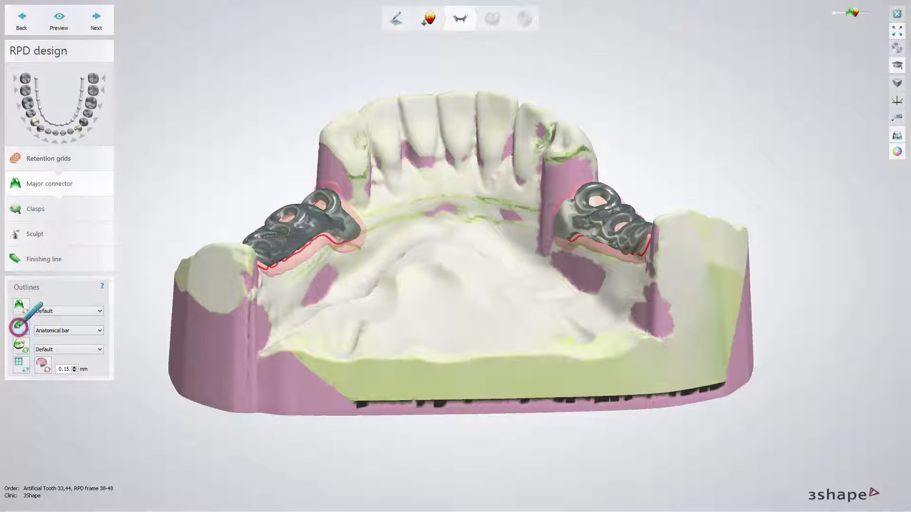
left_click(414, 207)
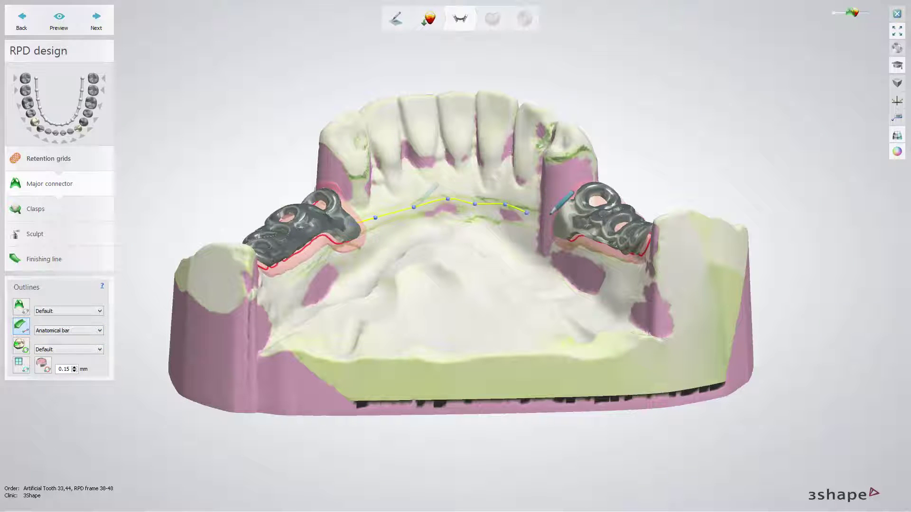
double_click(557, 222)
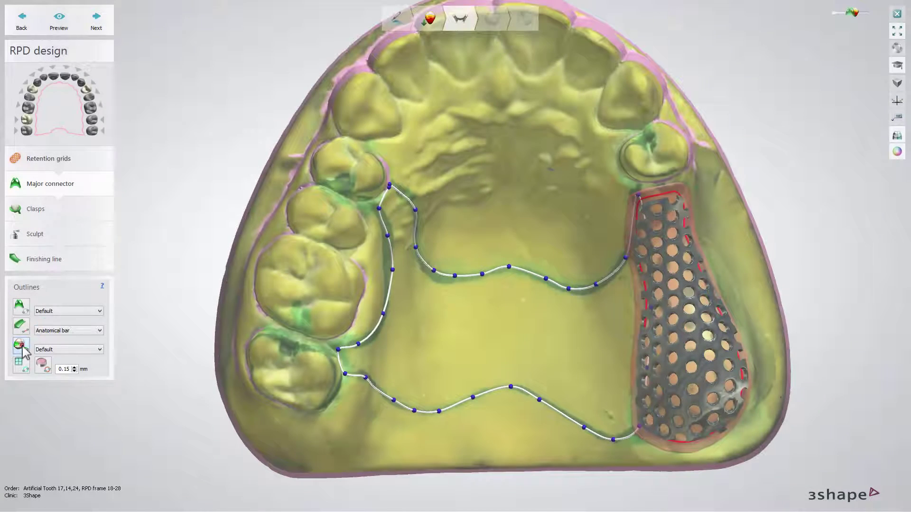
- Outline a tooth contact area and preview the major connector in metal
left_click(20, 346)
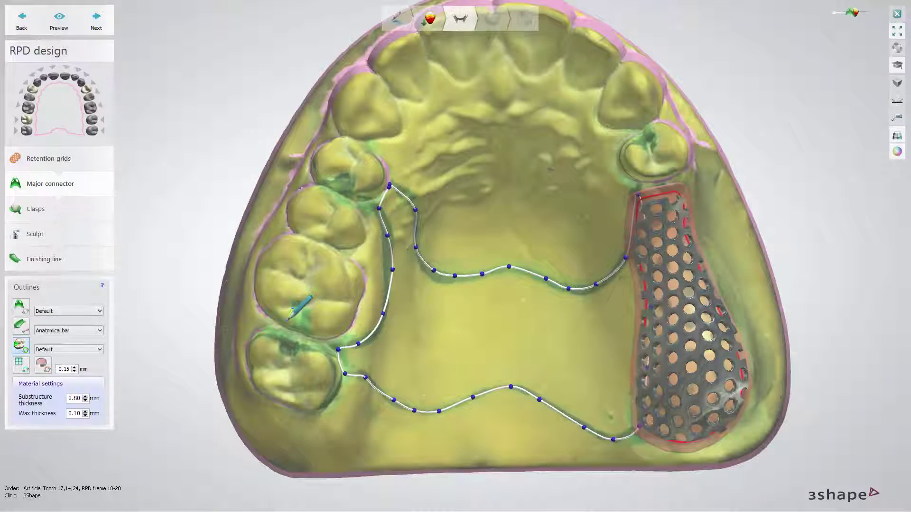
left_click(300, 304)
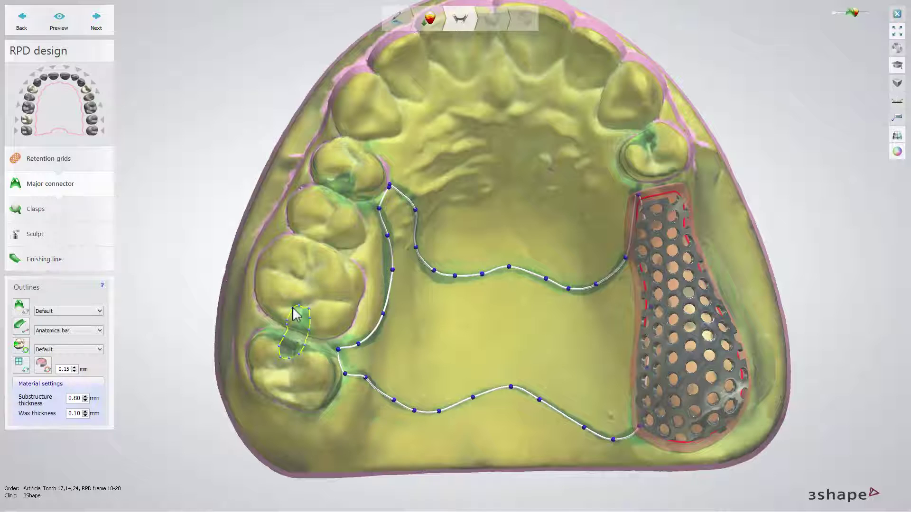
left_click(65, 22)
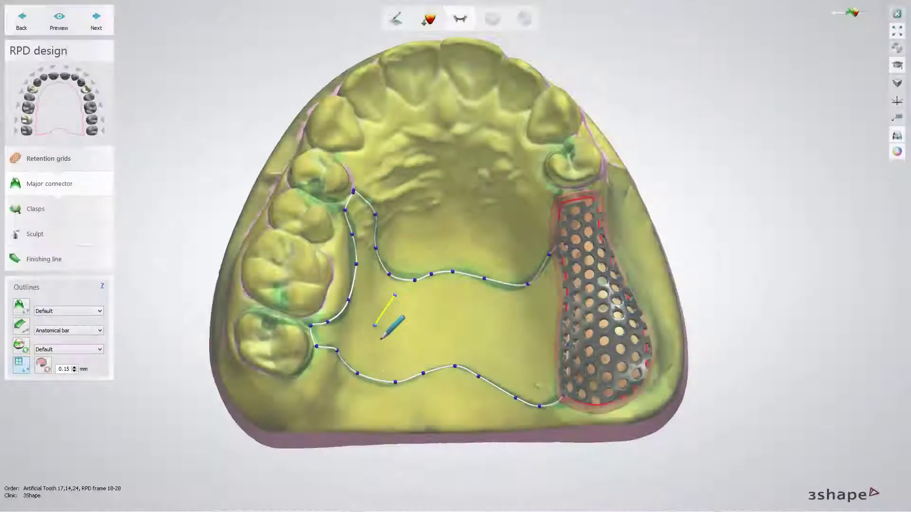
- Outline a central opening in the palate and preview the connector with it in metal
left_click(381, 341)
left_click(418, 343)
left_click(455, 343)
left_click(486, 350)
left_click(511, 353)
left_click(520, 323)
left_click(512, 304)
left_click(486, 296)
left_click(453, 300)
left_click(430, 293)
left_click(395, 294)
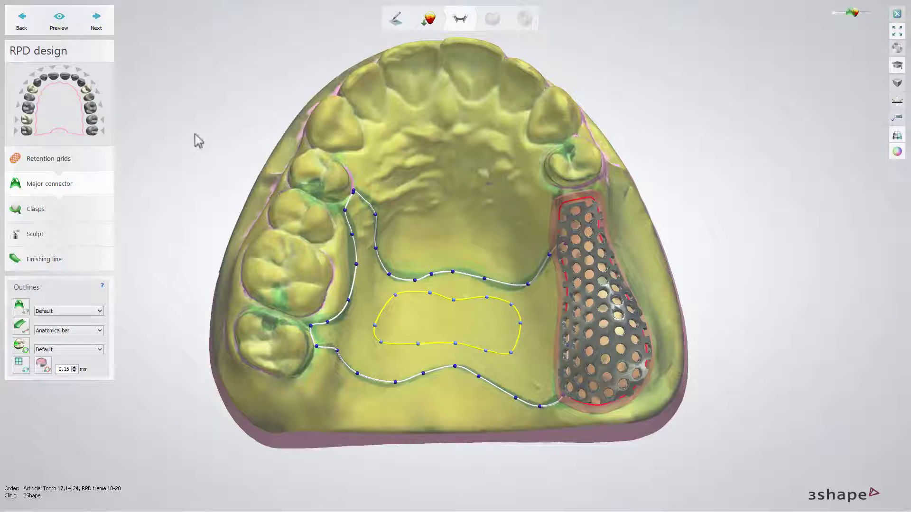
left_click(59, 21)
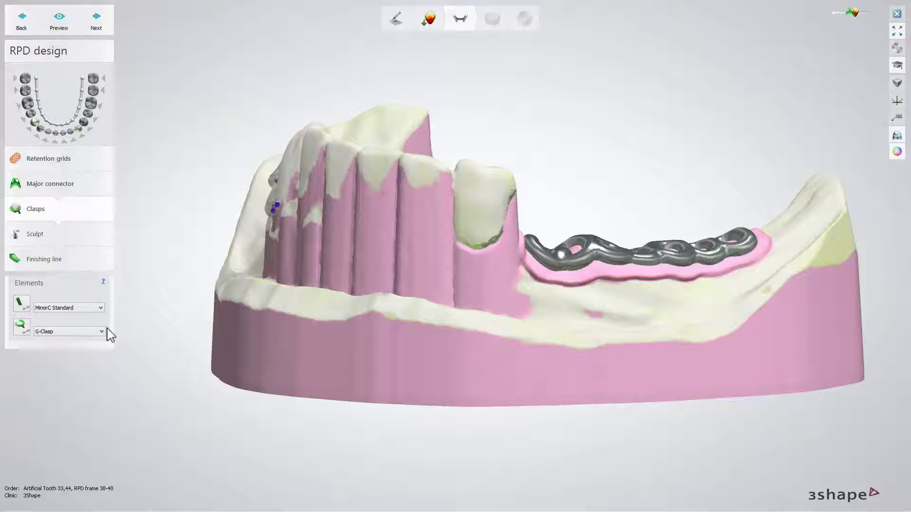
- Draw a G-Clasp along the tooth margin and shrink its end size from 1.93 mm to 1.63 mm
left_click(103, 331)
left_click(103, 330)
left_click(22, 327)
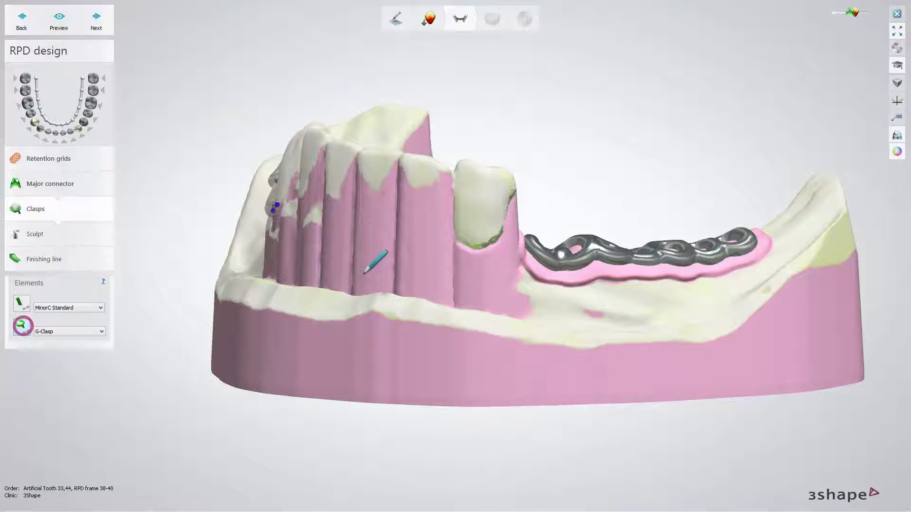
left_click(467, 244)
left_click(480, 247)
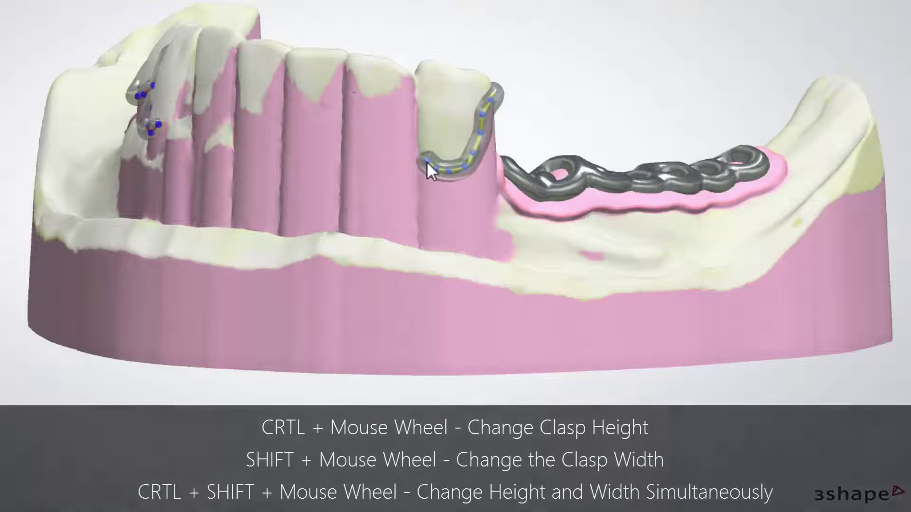
mouse_move(427, 162)
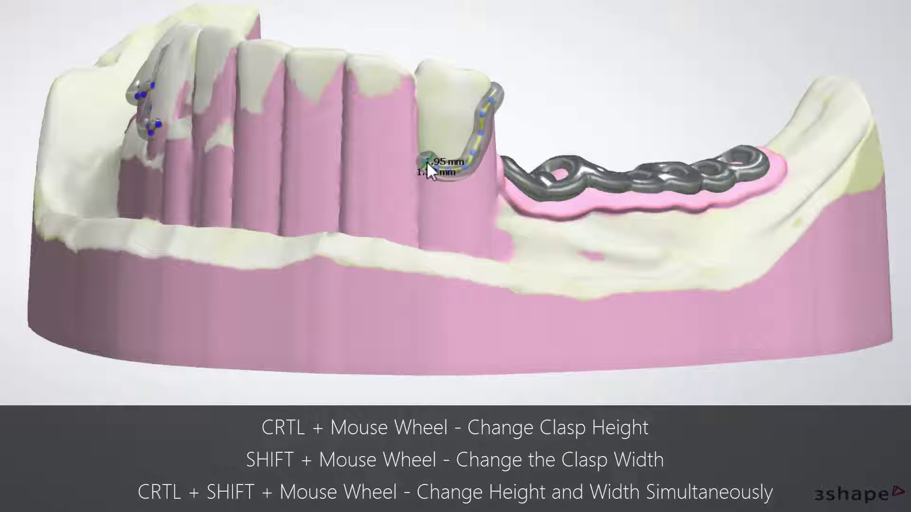
left_click_drag(428, 161, 437, 167)
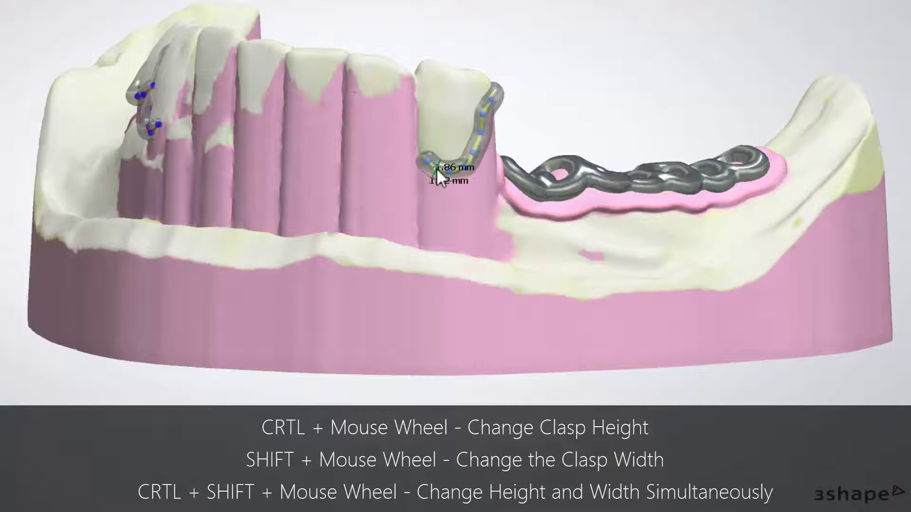
scroll(437, 167, "down", 2, "ctrl")
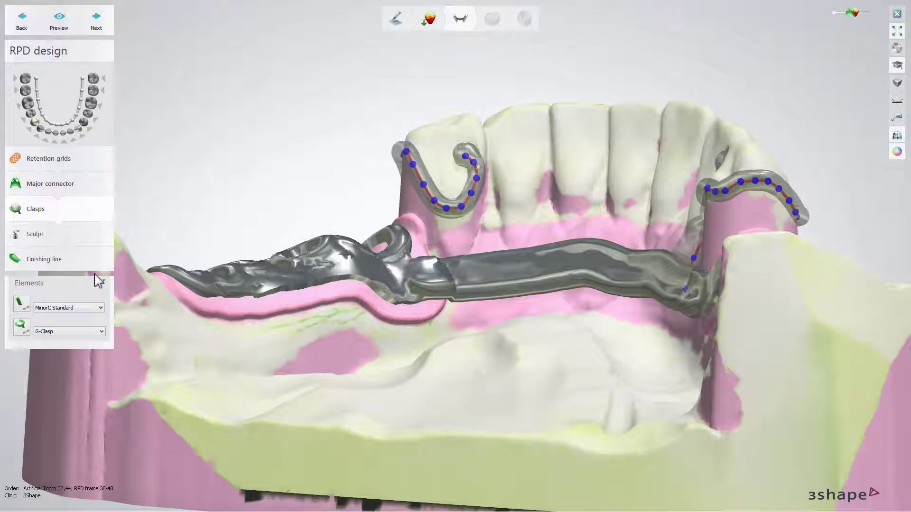
- Draw a MinorC Standard connector, preview, dismiss the unconnected-frame error, and advance to Sculpt
left_click(21, 304)
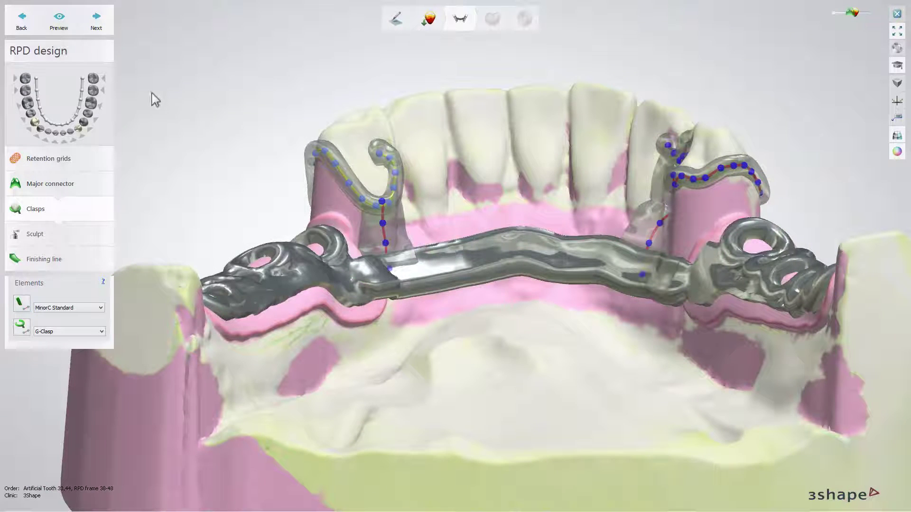
left_click(61, 21)
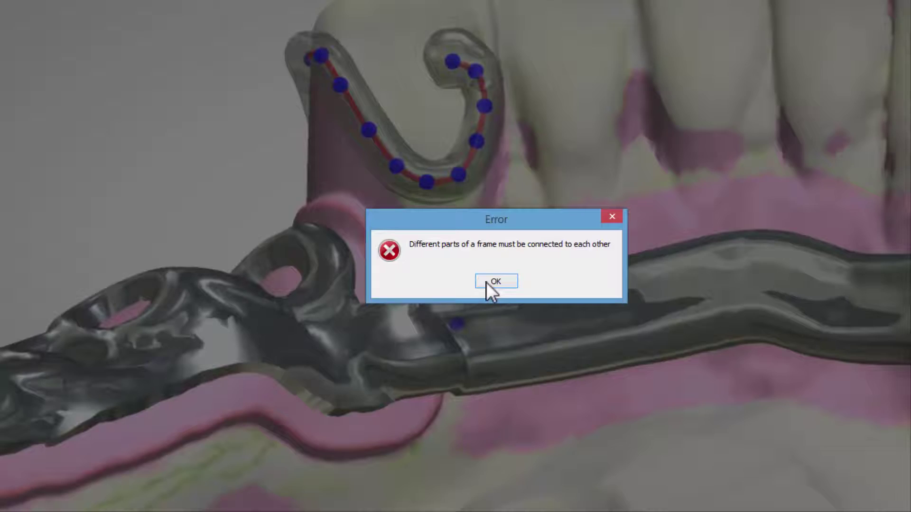
left_click(487, 282)
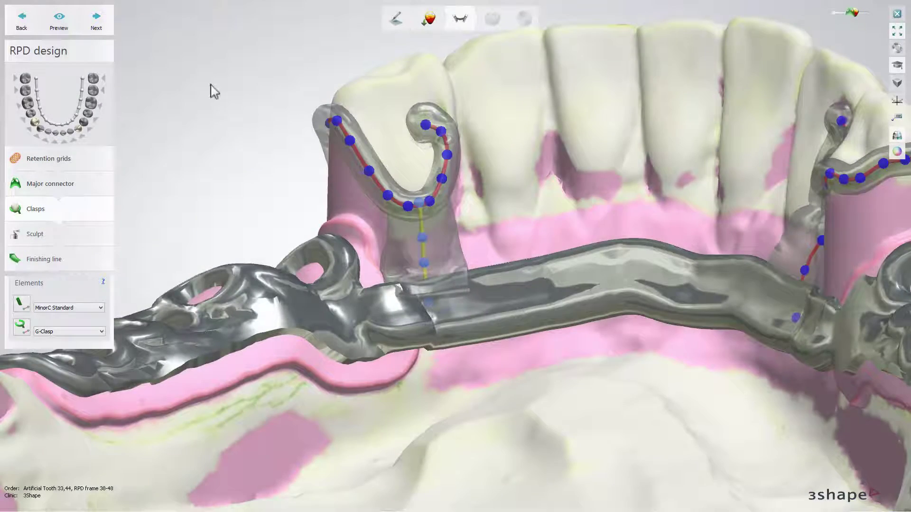
left_click(107, 27)
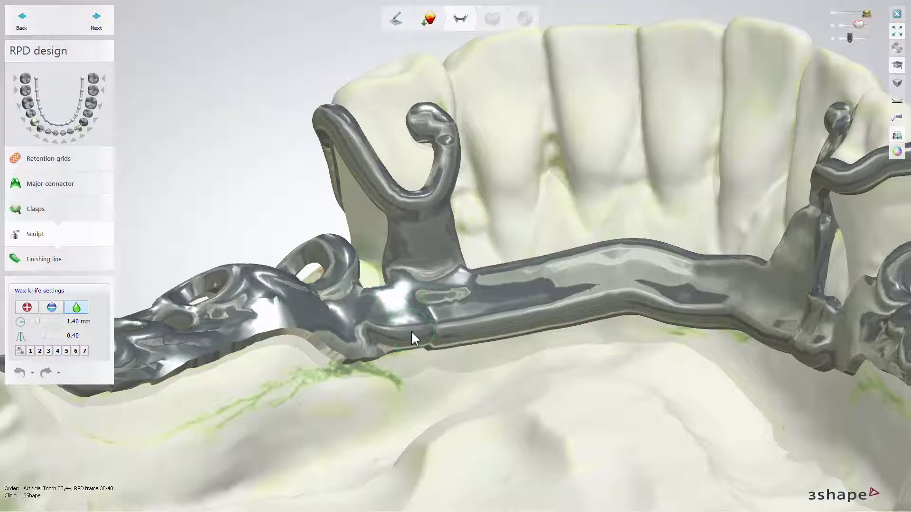
- Smooth the strut-to-connector junction and move to the Finishing line step
mouse_move(439, 277)
left_mouse_down()
mouse_move(396, 282)
mouse_move(396, 307)
mouse_move(378, 318)
left_mouse_up()
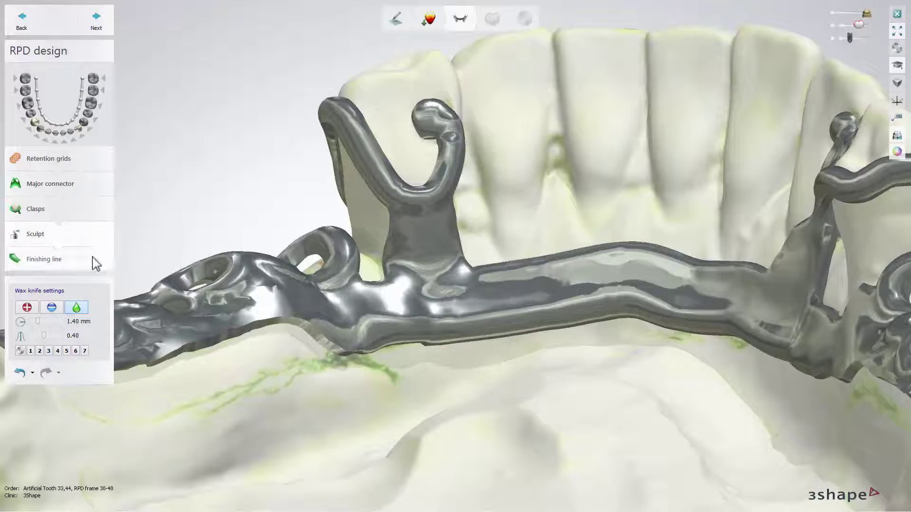
left_click(95, 261)
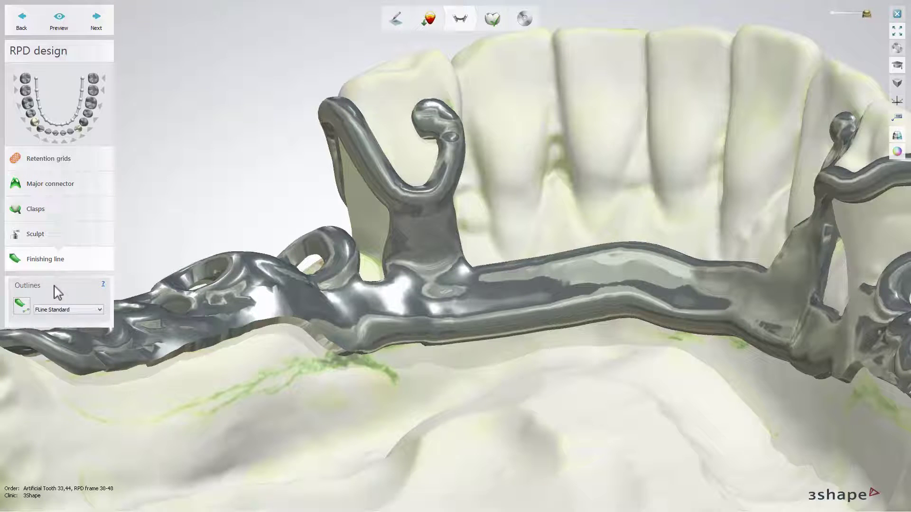
- Draw a four-point finishing line across the retention junction and preview it
left_click(21, 307)
left_click(379, 283)
left_click(378, 305)
left_click(370, 340)
left_click(349, 349)
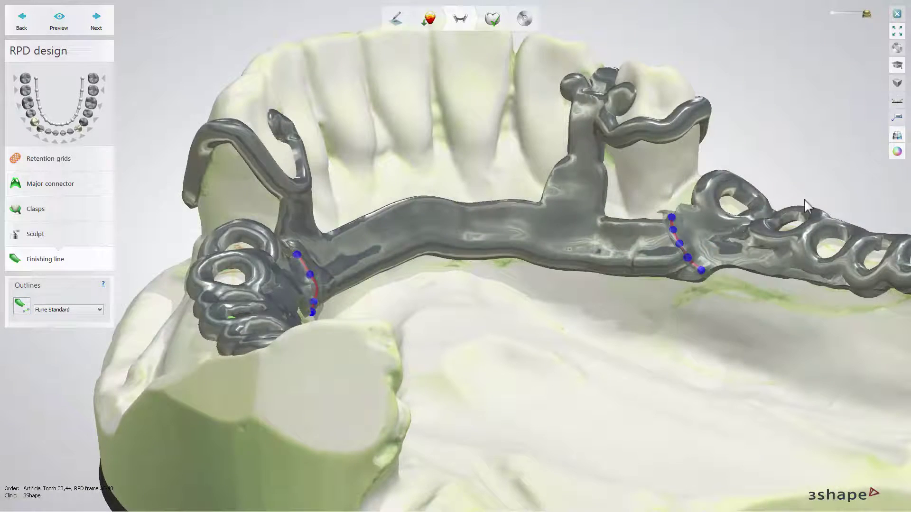
left_click(897, 137)
left_click(64, 26)
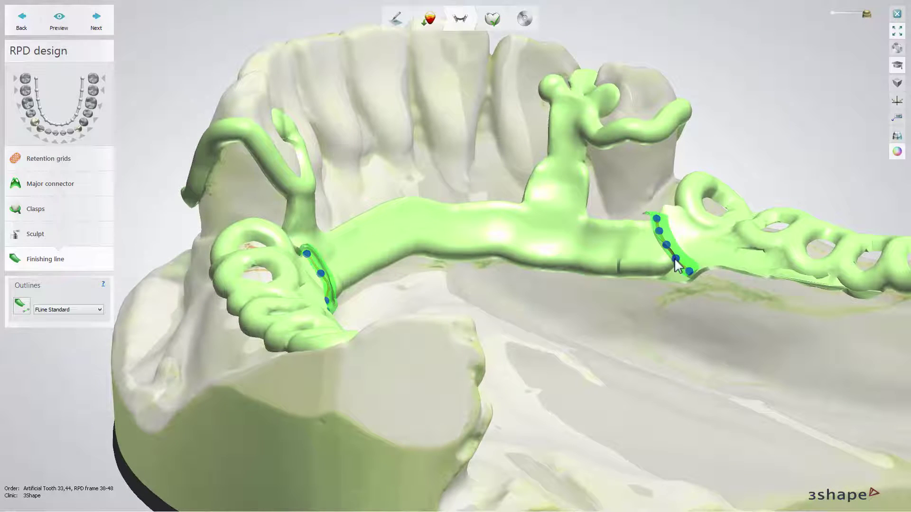
- Edit the right finishing line, preview the update, and restore the metallic look
right_click(677, 263)
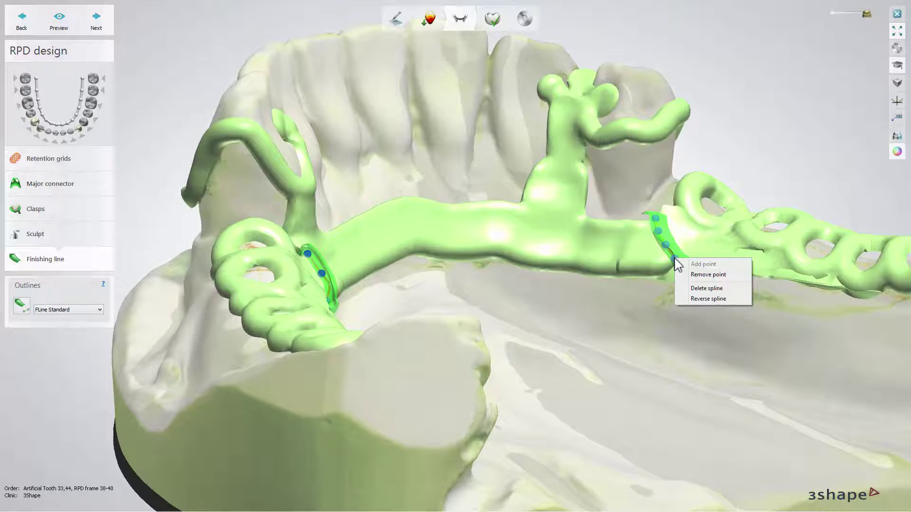
left_click(691, 301)
left_click(62, 24)
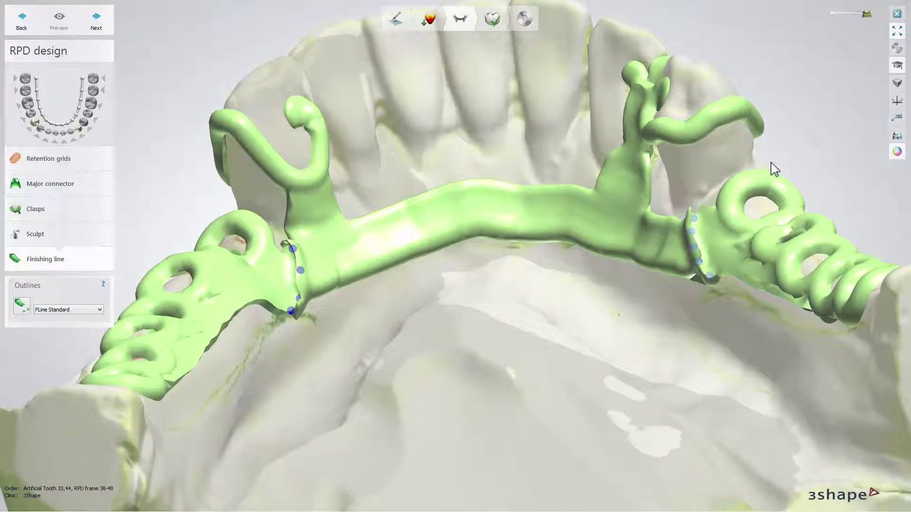
left_click(897, 137)
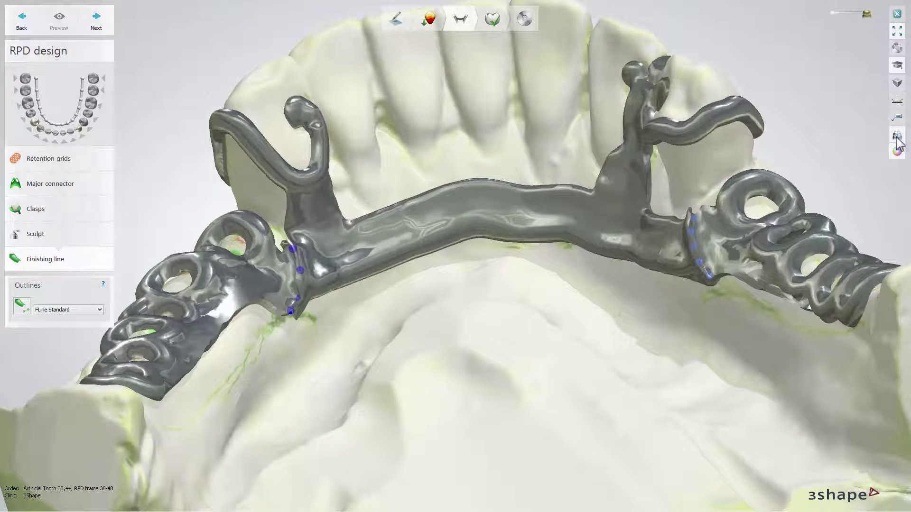
- In Finalize, add wax at the clasp junction and smooth it
left_click(97, 23)
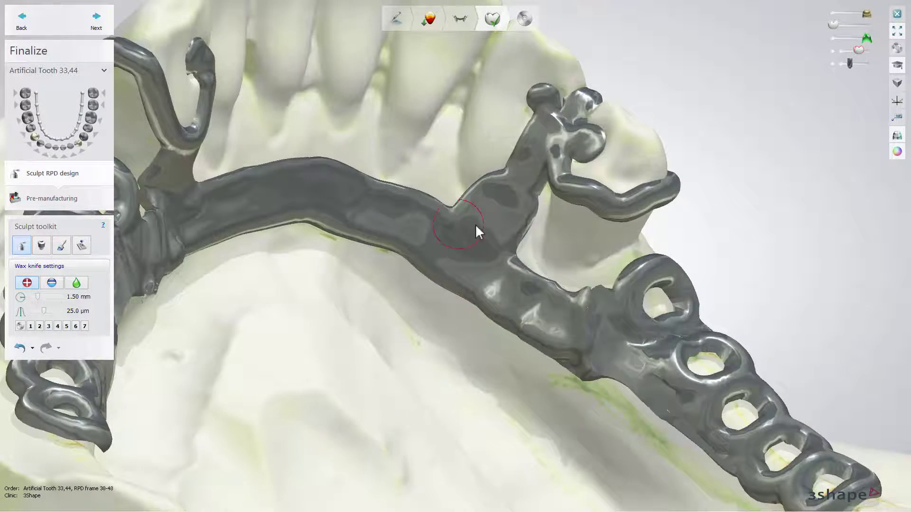
mouse_move(570, 112)
left_mouse_down()
mouse_move(544, 106)
mouse_move(566, 137)
mouse_move(562, 119)
left_mouse_up()
left_click(77, 283)
mouse_move(548, 149)
left_mouse_down()
mouse_move(553, 125)
mouse_move(545, 102)
mouse_move(579, 137)
mouse_move(529, 152)
left_mouse_up()
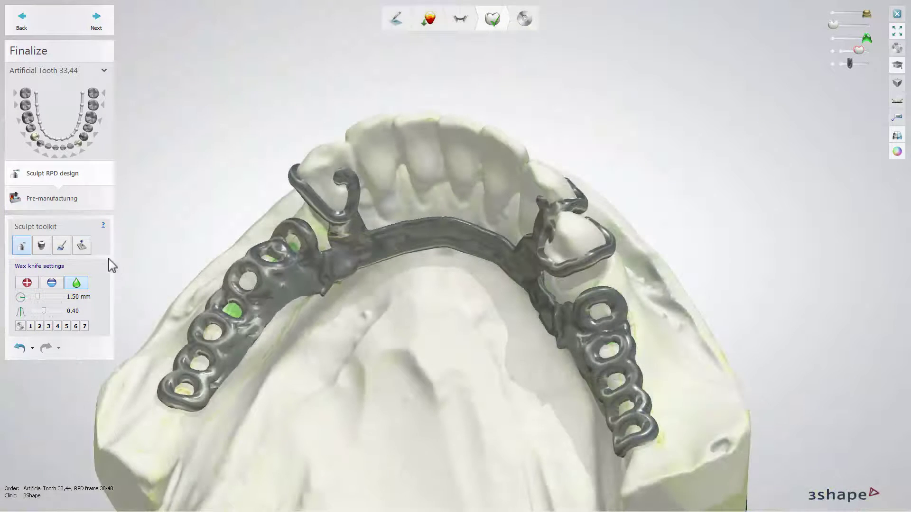
- Place an RPD Post Yshape attachment on the left retention grid and rotate it into position
left_click(41, 251)
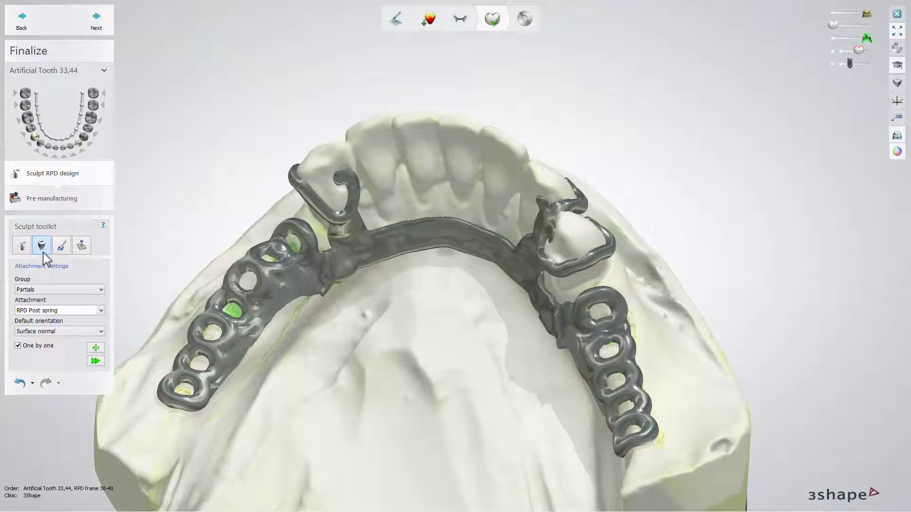
left_click(101, 311)
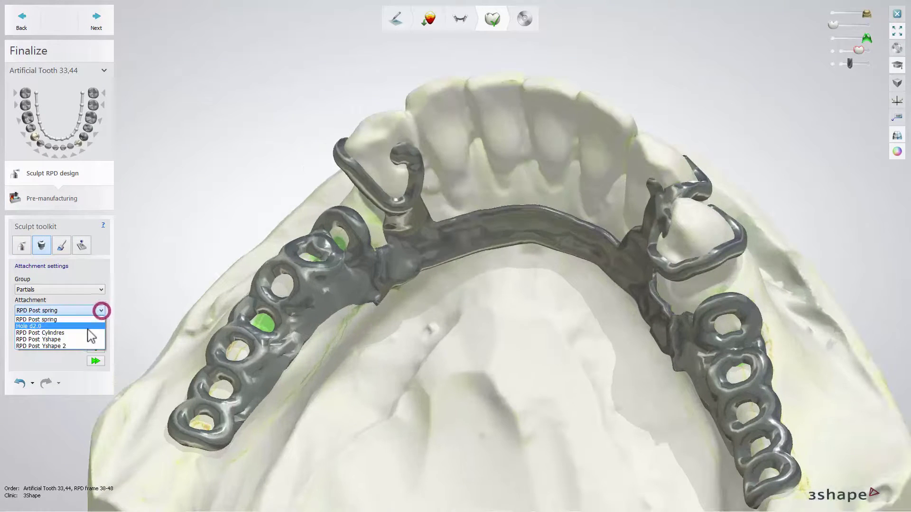
left_click(89, 339)
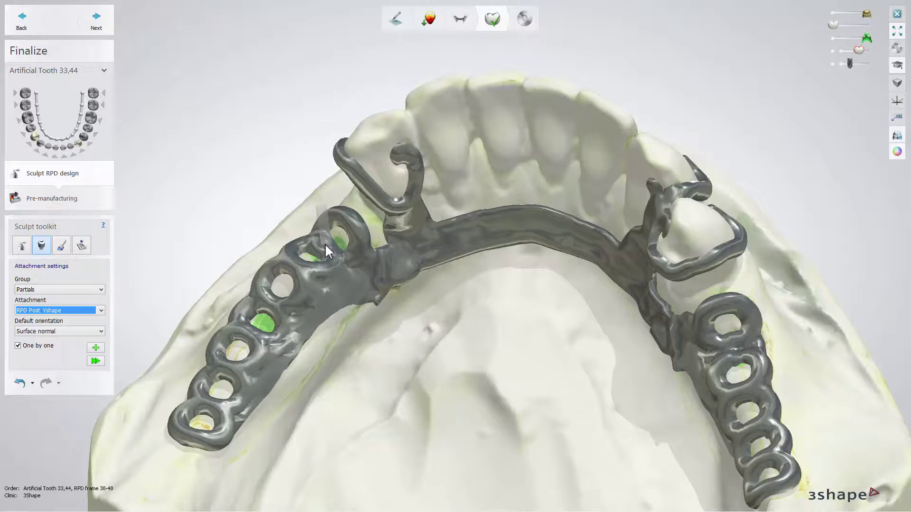
left_click(325, 247)
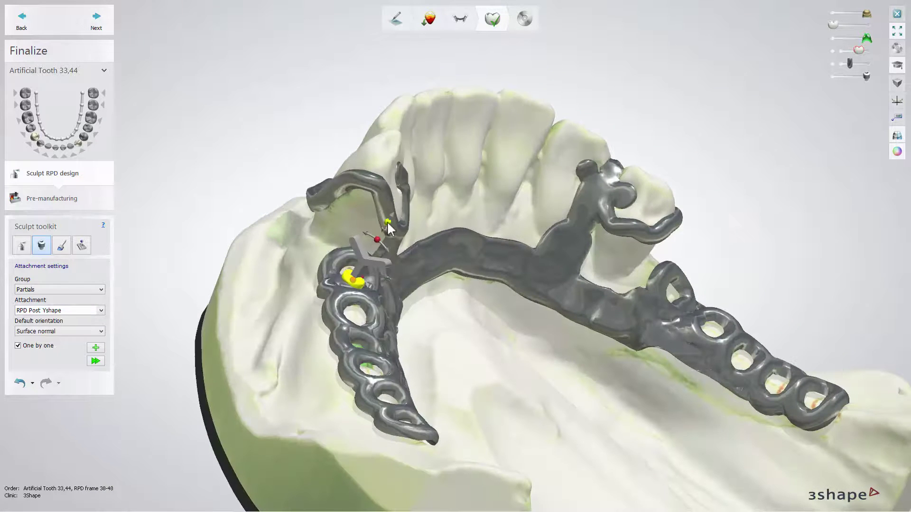
left_click_drag(396, 210, 397, 219)
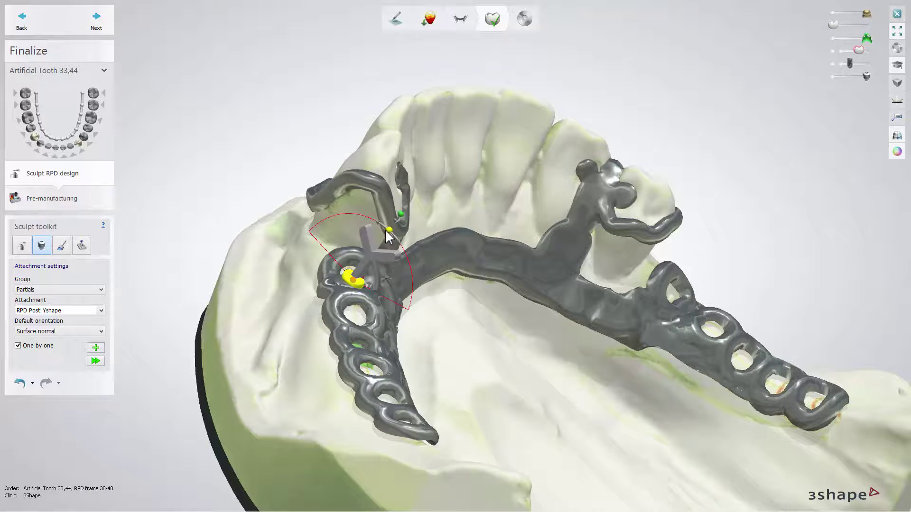
mouse_move(355, 284)
left_mouse_down()
mouse_move(361, 297)
mouse_move(351, 284)
left_mouse_up()
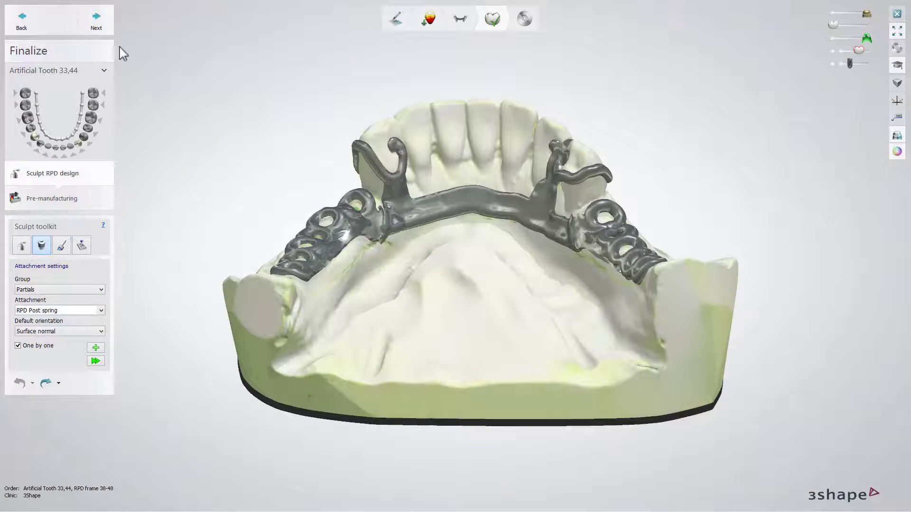
- Place a tissue stop in a mesh hole of the left retention grid
left_click(105, 26)
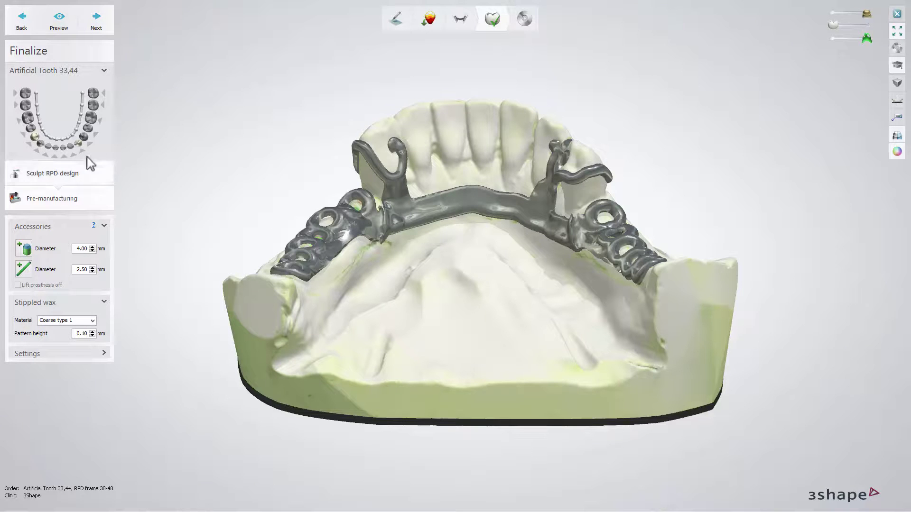
left_click(28, 251)
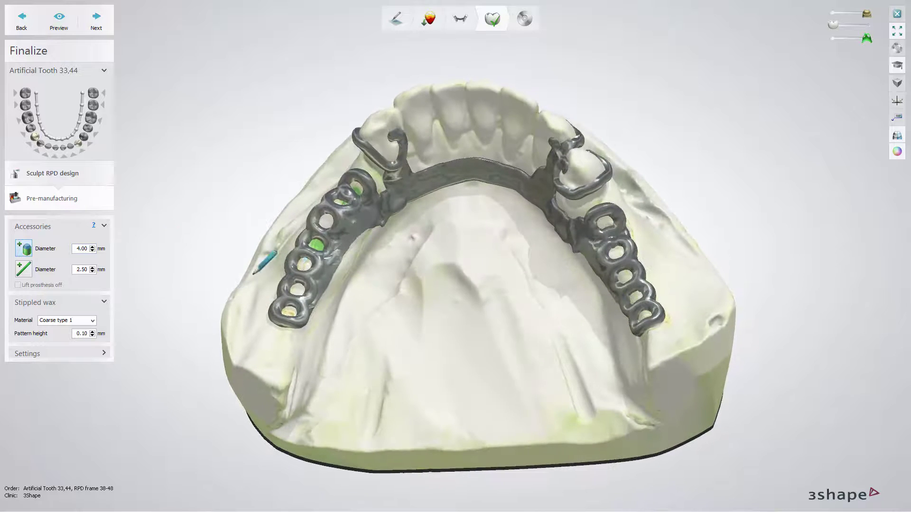
left_click(317, 249)
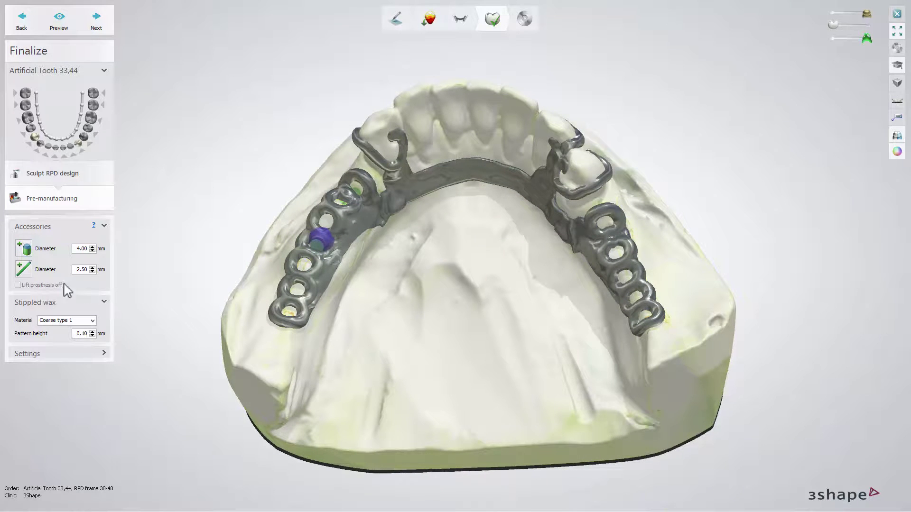
- Draw a support bar across the connector, bend it into a V with a reservoir, and preview
left_click(23, 273)
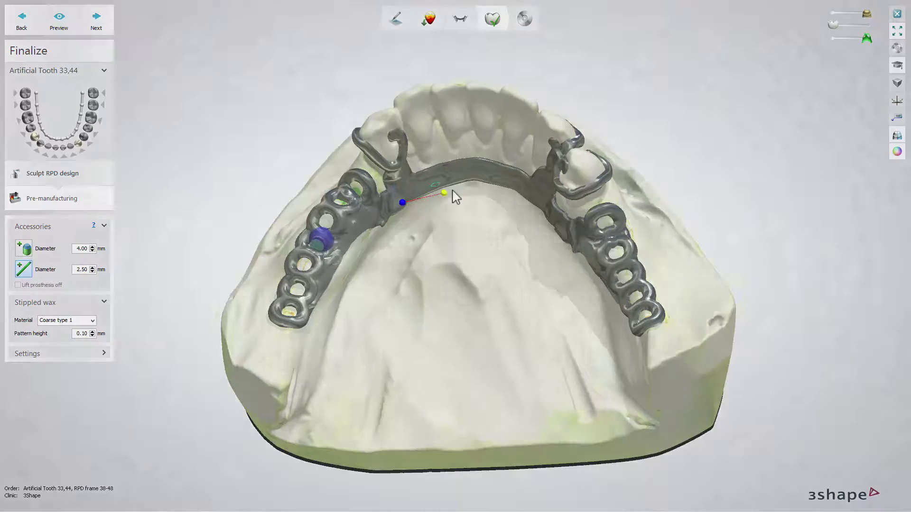
left_click(453, 194)
right_click_drag(453, 193, 486, 227)
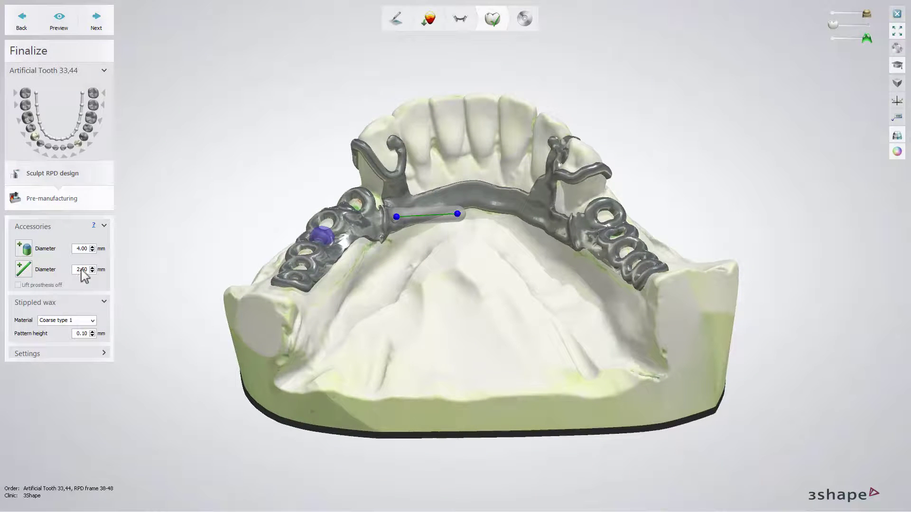
left_click_drag(457, 214, 540, 212)
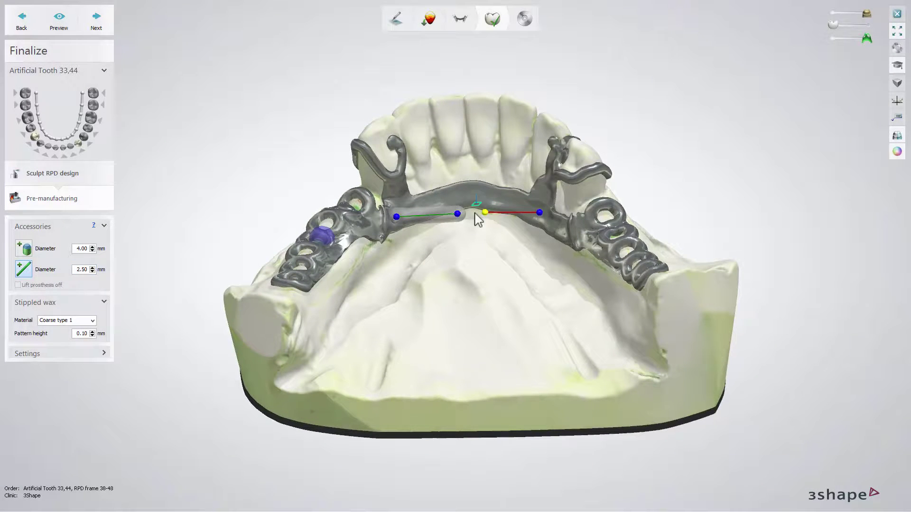
left_click_drag(468, 220, 477, 145)
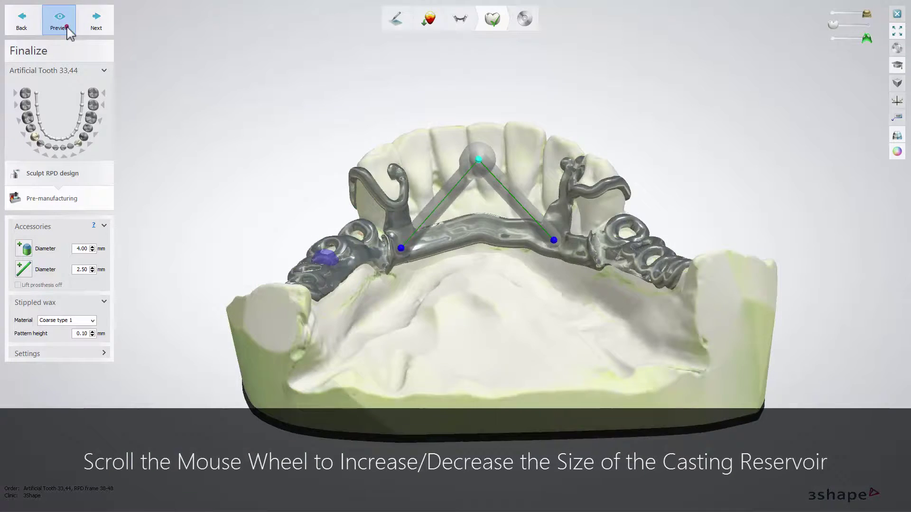
left_click(65, 25)
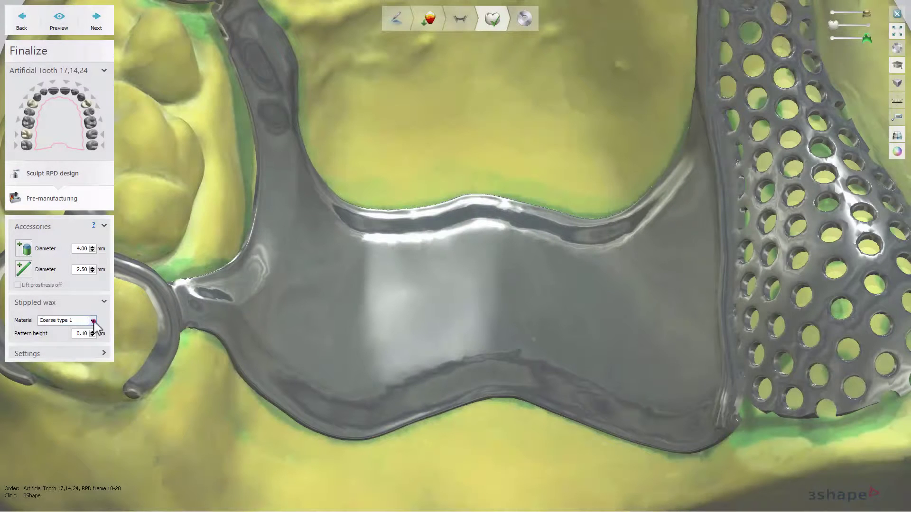
- Texture the palatal plate with Medium type 2 stippled wax at 0.05 mm pattern height, then finish the design
left_click(94, 322)
left_click(62, 349)
left_click(70, 28)
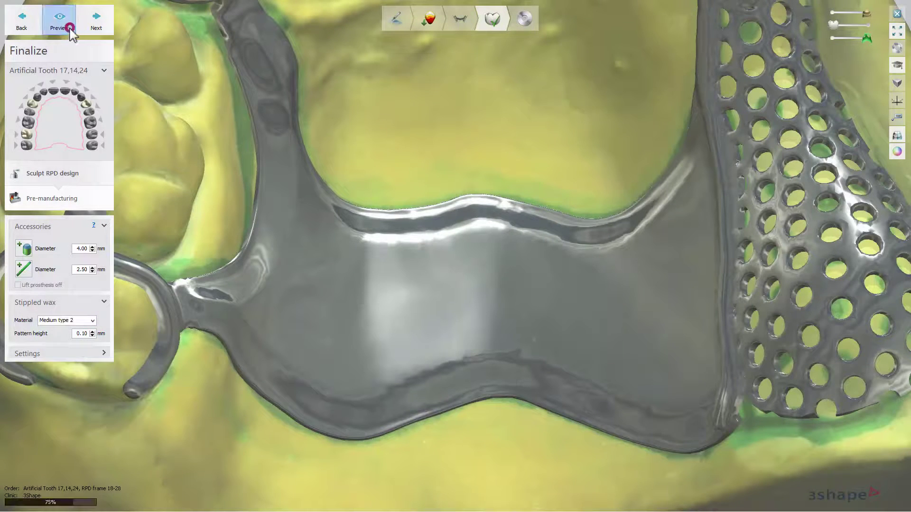
left_click(92, 335)
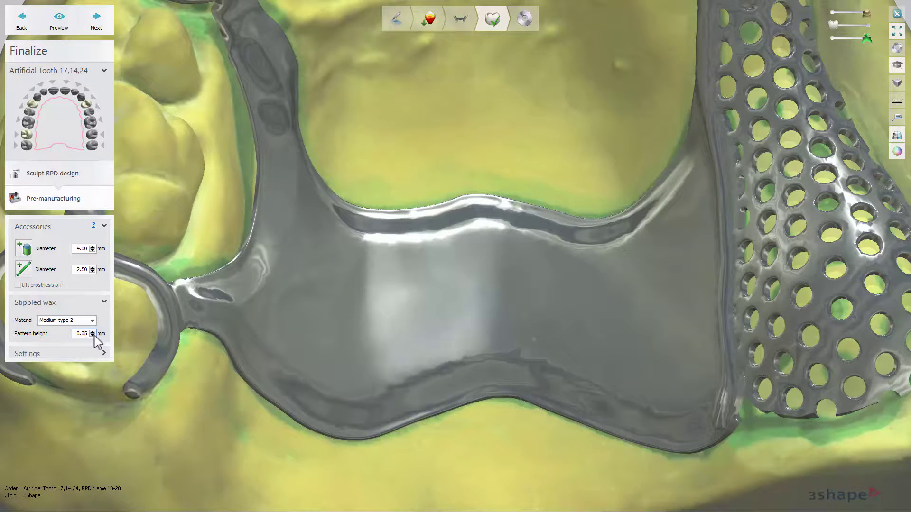
left_click(60, 20)
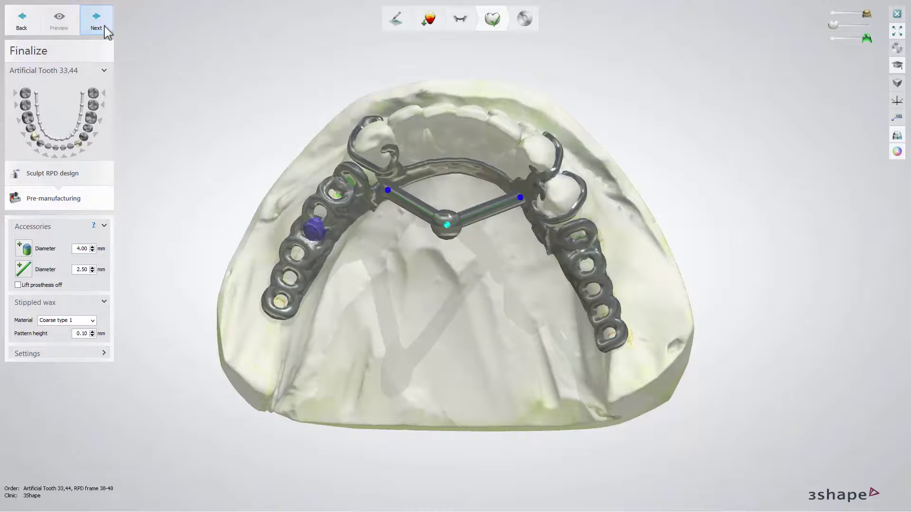
left_click(103, 26)
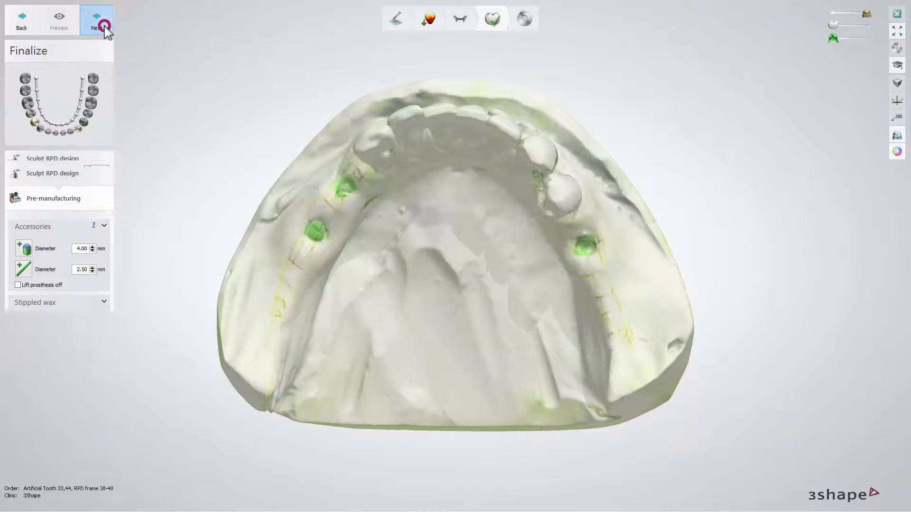